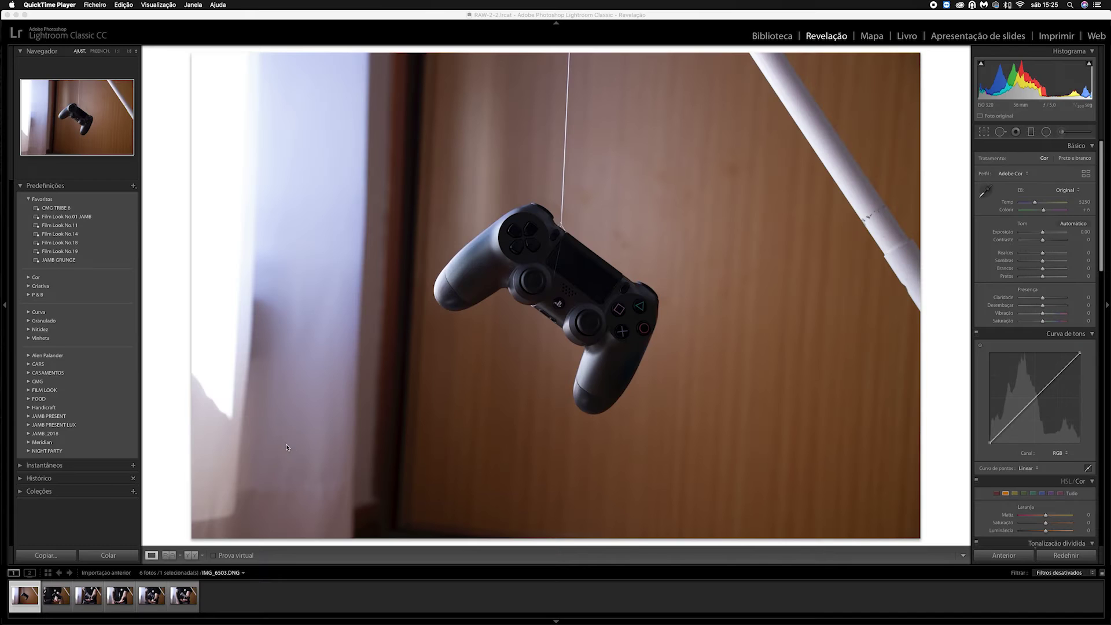
Step: Browse the filmstrip to the sixth shot, with the controller floating above the open hand
click(47, 599)
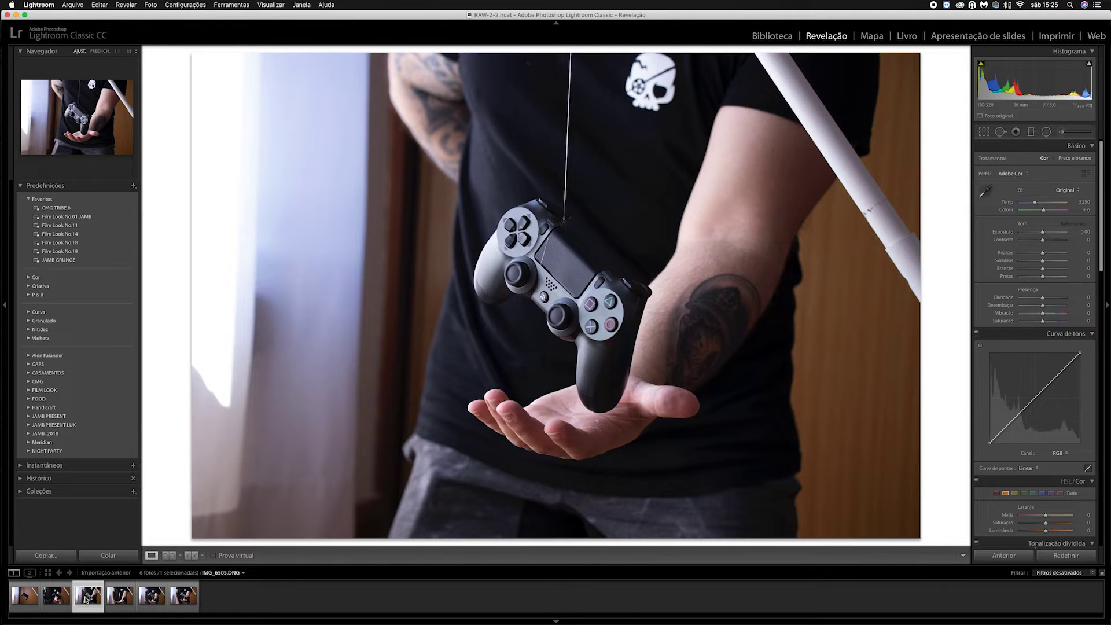
click(118, 596)
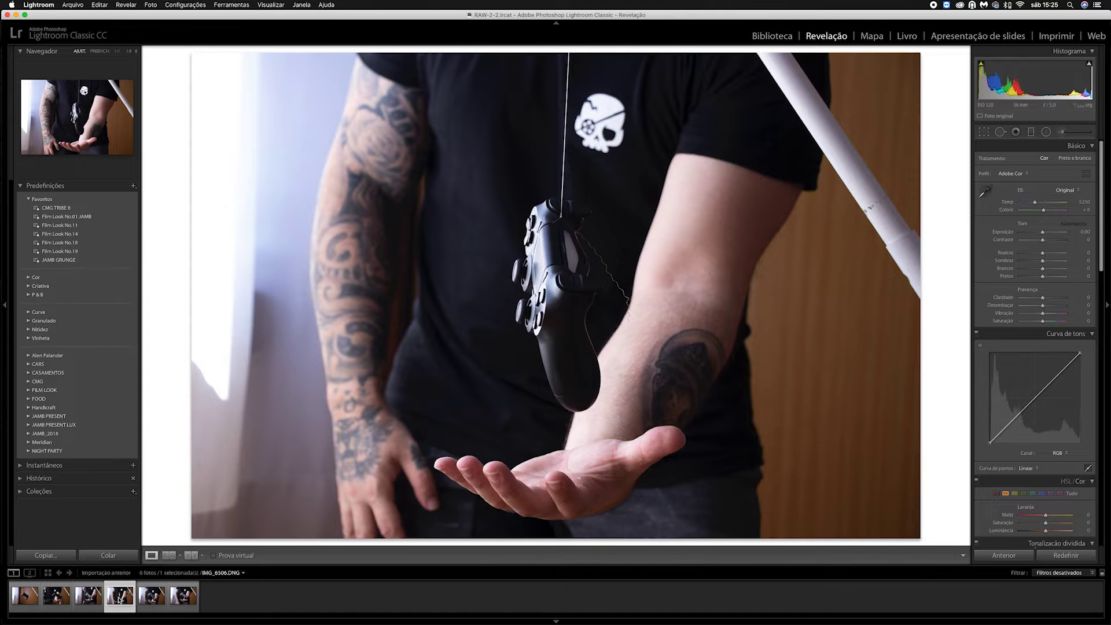
click(152, 600)
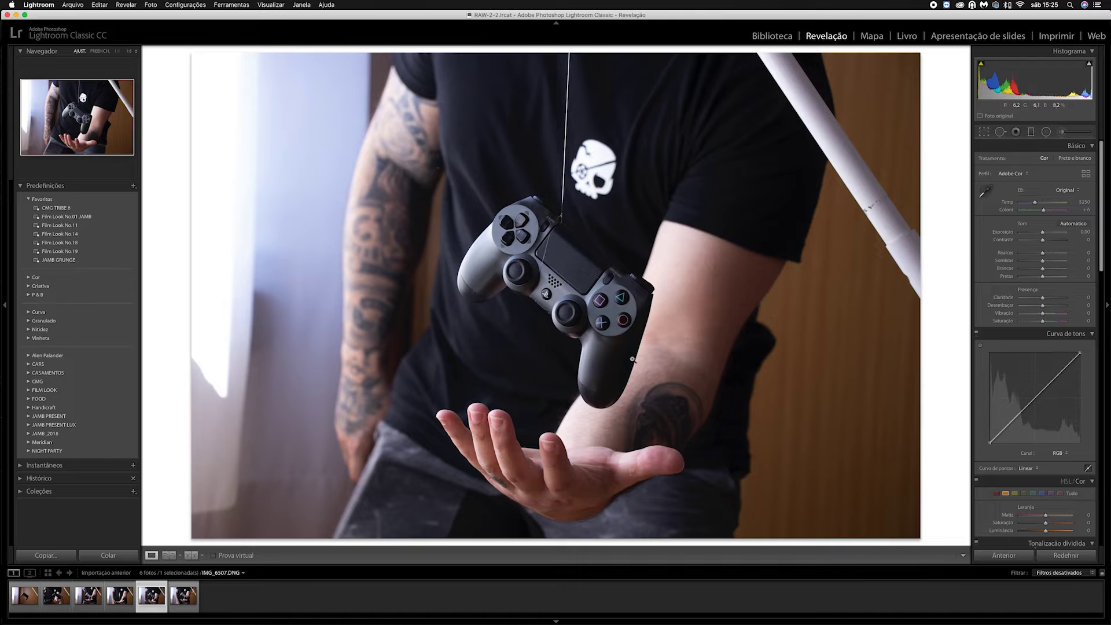
click(180, 599)
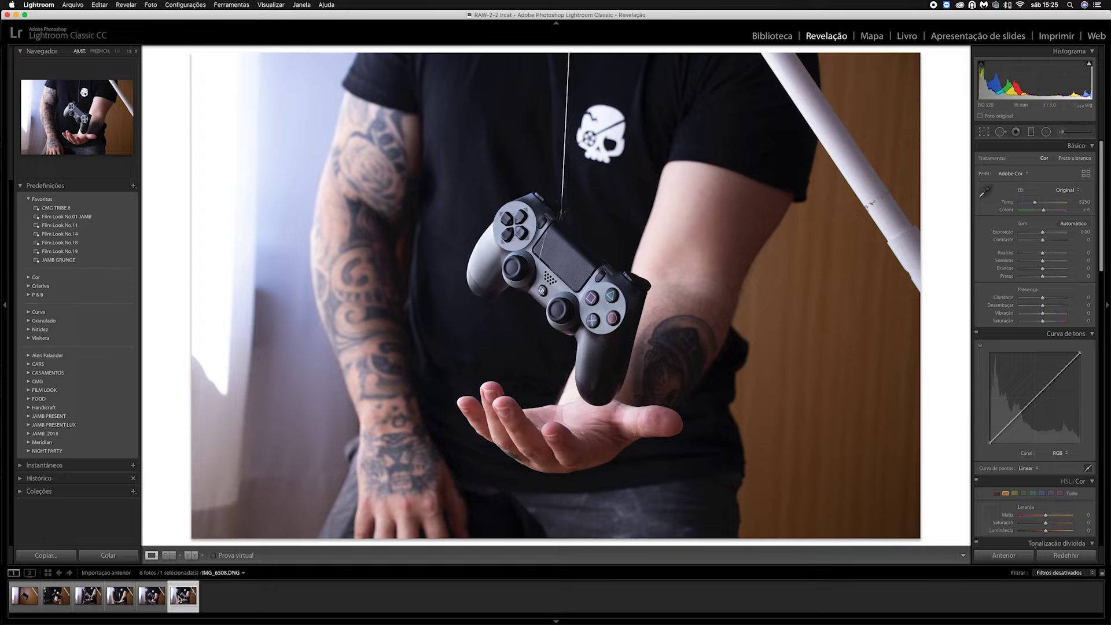
Step: Inspect the touchpad at 1:1, fit the view again, and apply the Film Look No.11 preset
click(558, 256)
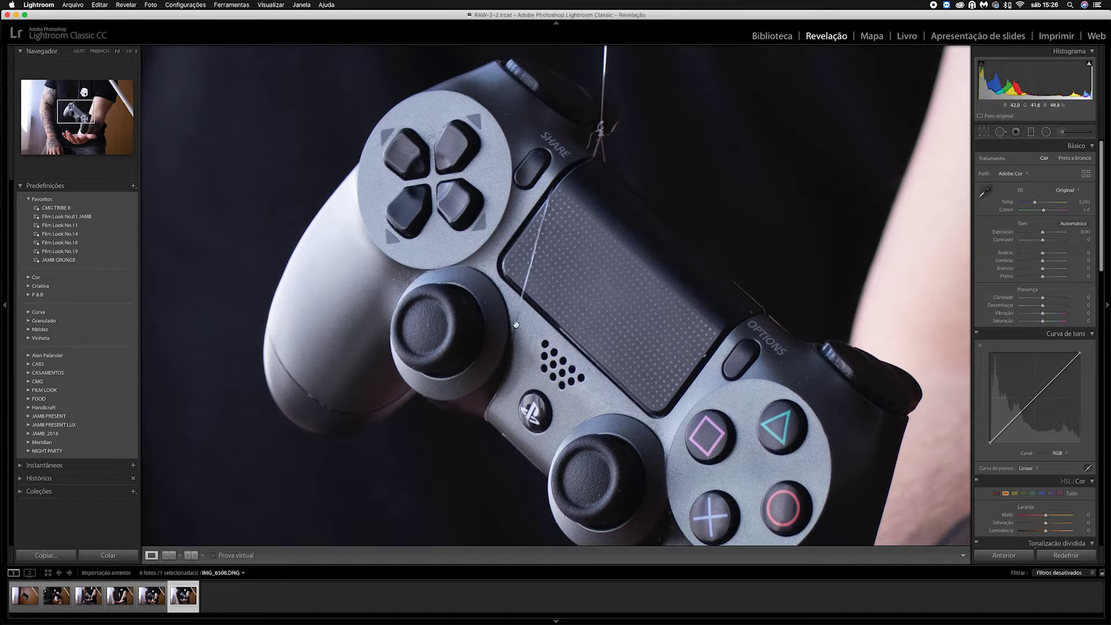
click(584, 274)
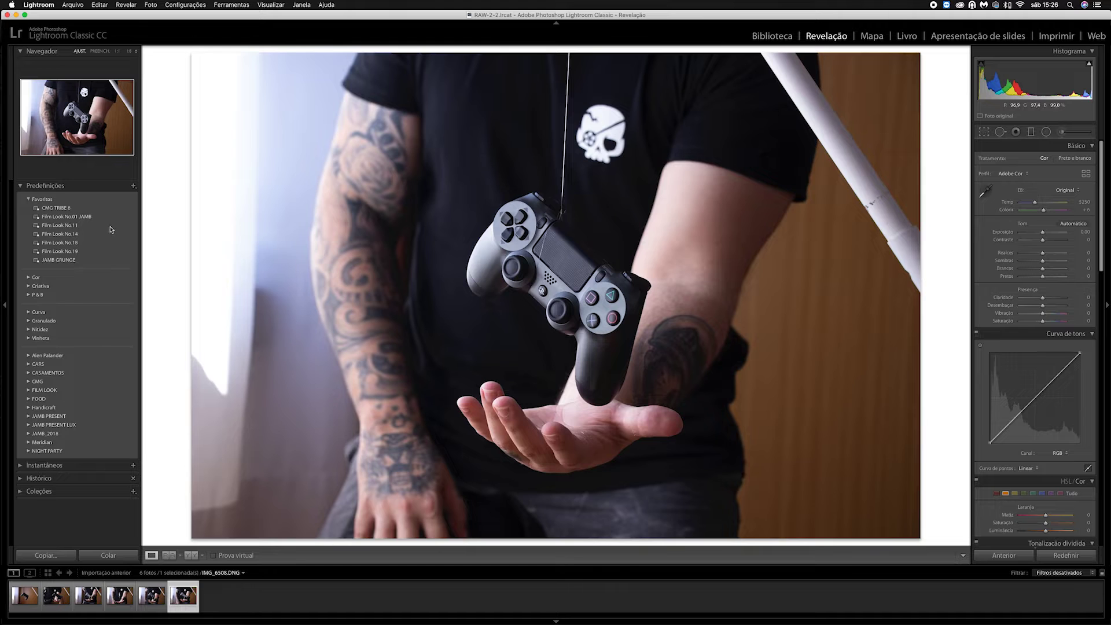
click(62, 226)
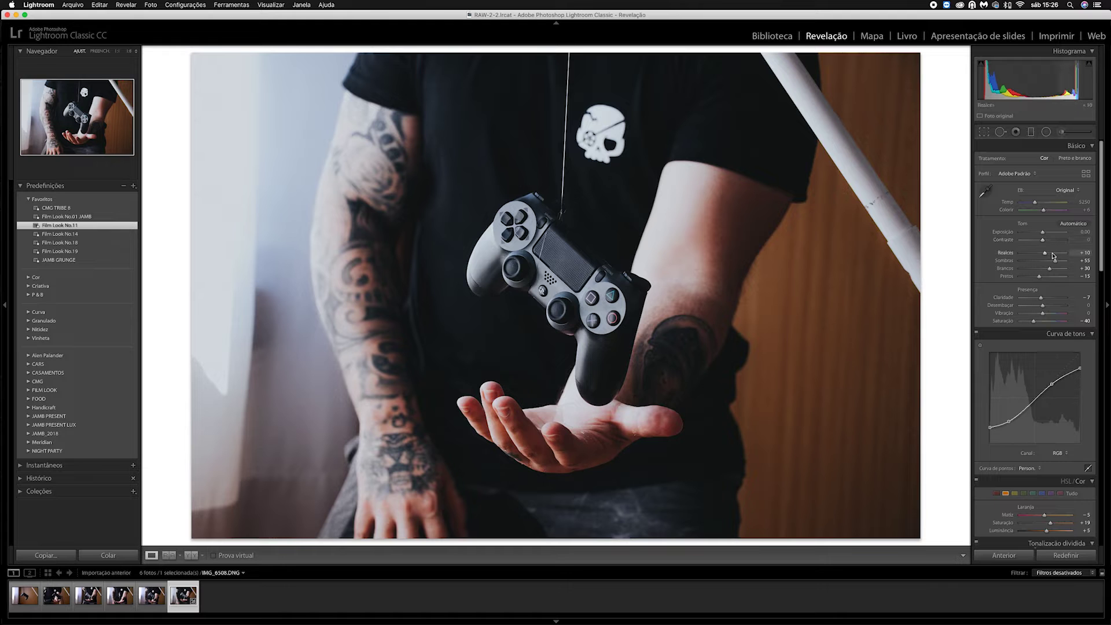
Step: Brighten the highlights slightly and check controller detail at 1:1 before returning to full view
drag(1052, 255, 1052, 255)
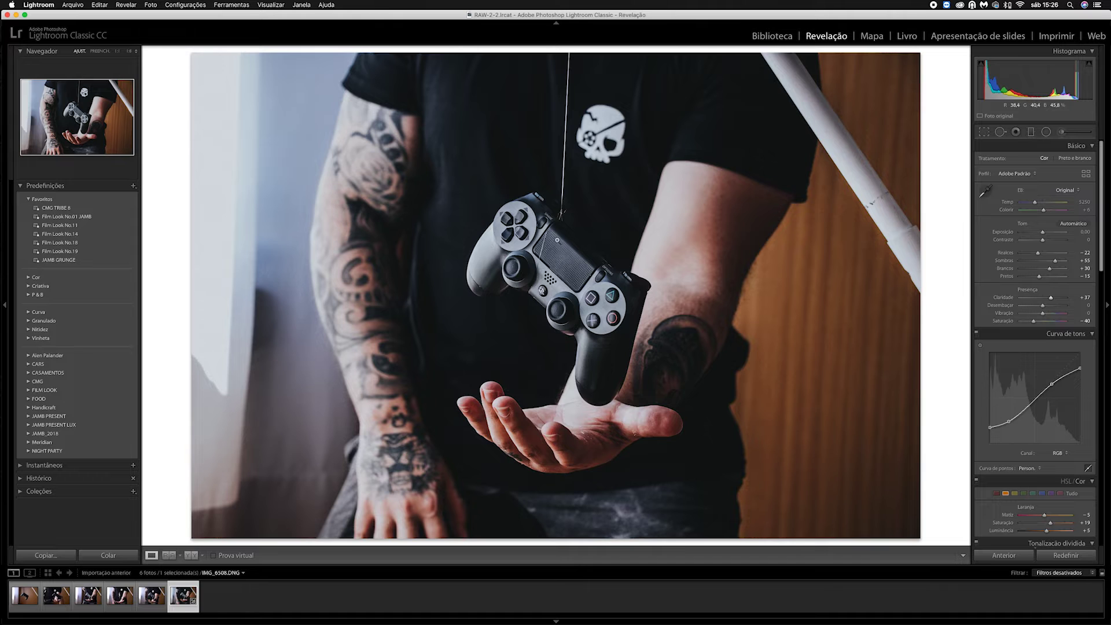
click(576, 299)
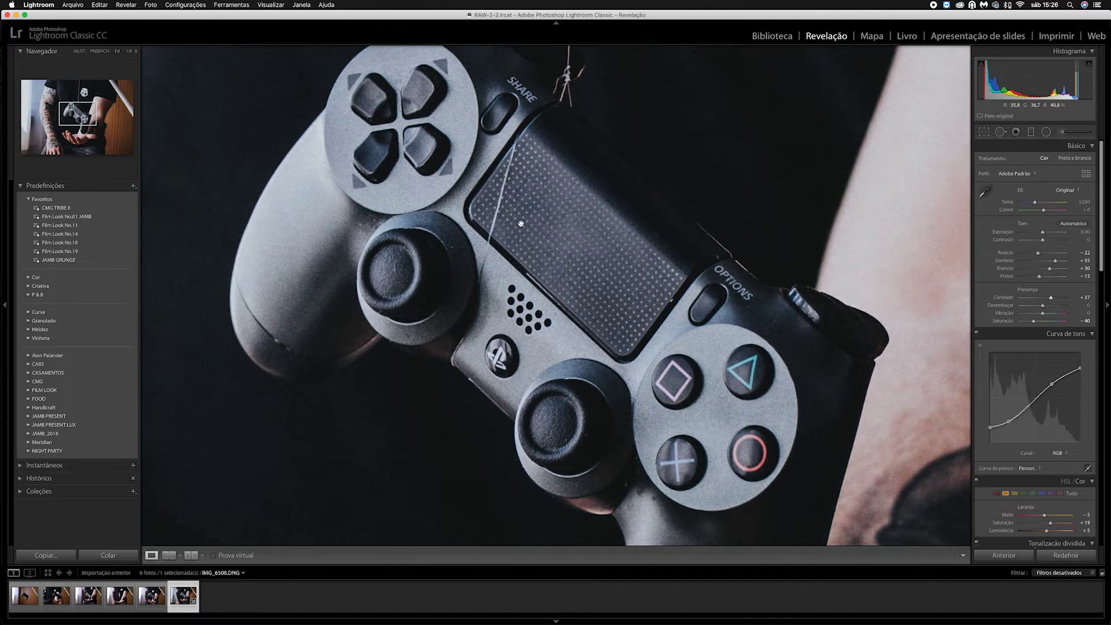
click(548, 242)
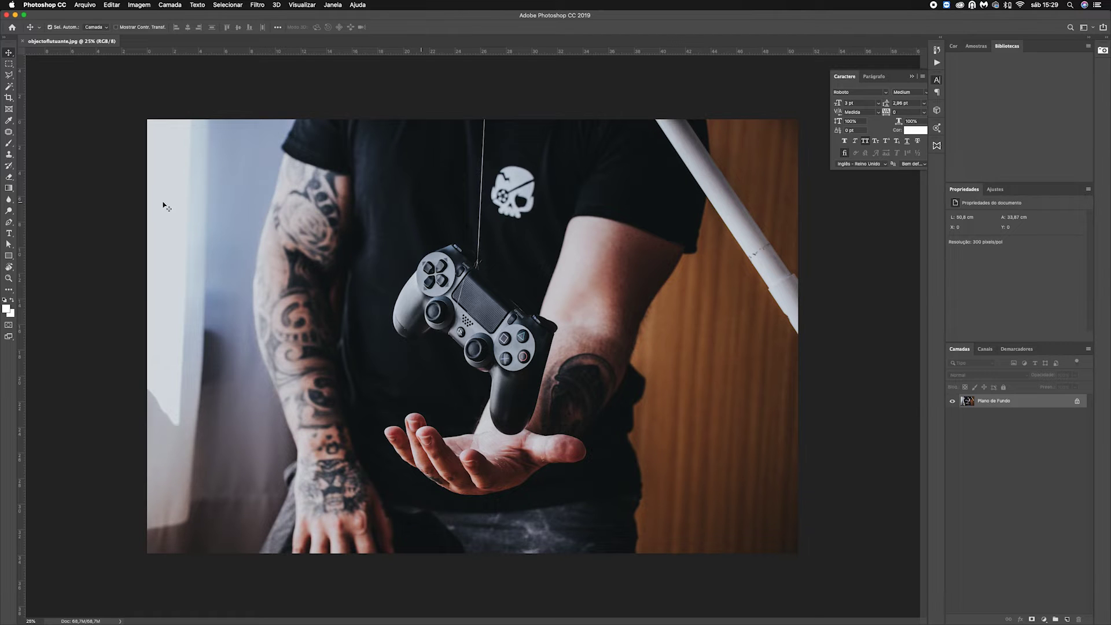
Step: Pick the content-aware Spot Healing Brush to paint out the hanging thread
click(9, 156)
right_click(9, 156)
click(8, 132)
right_click(8, 133)
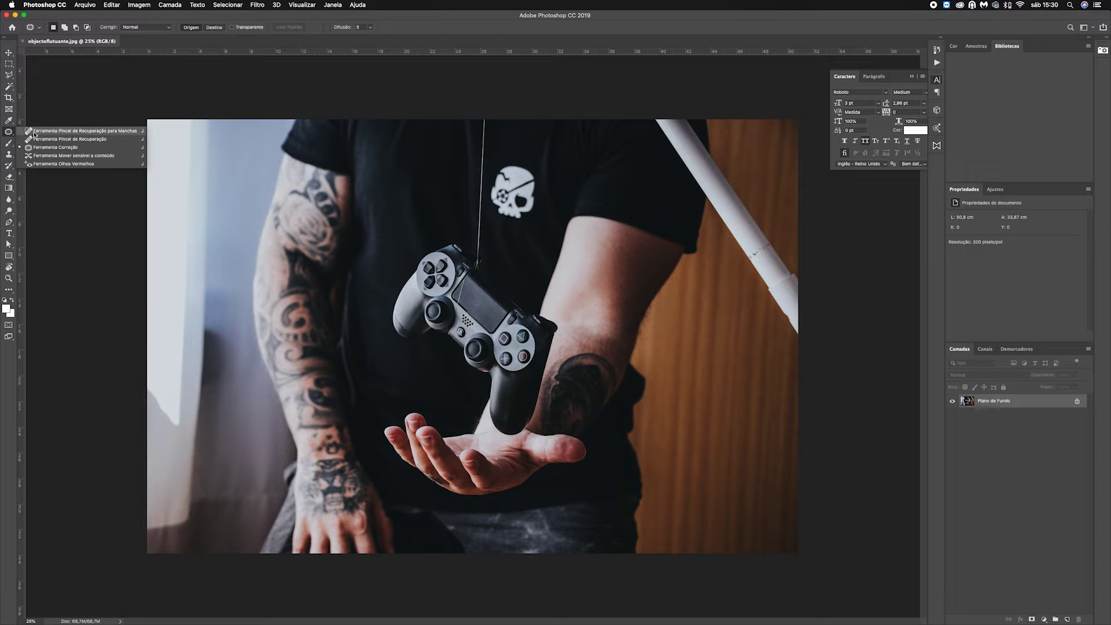
click(63, 131)
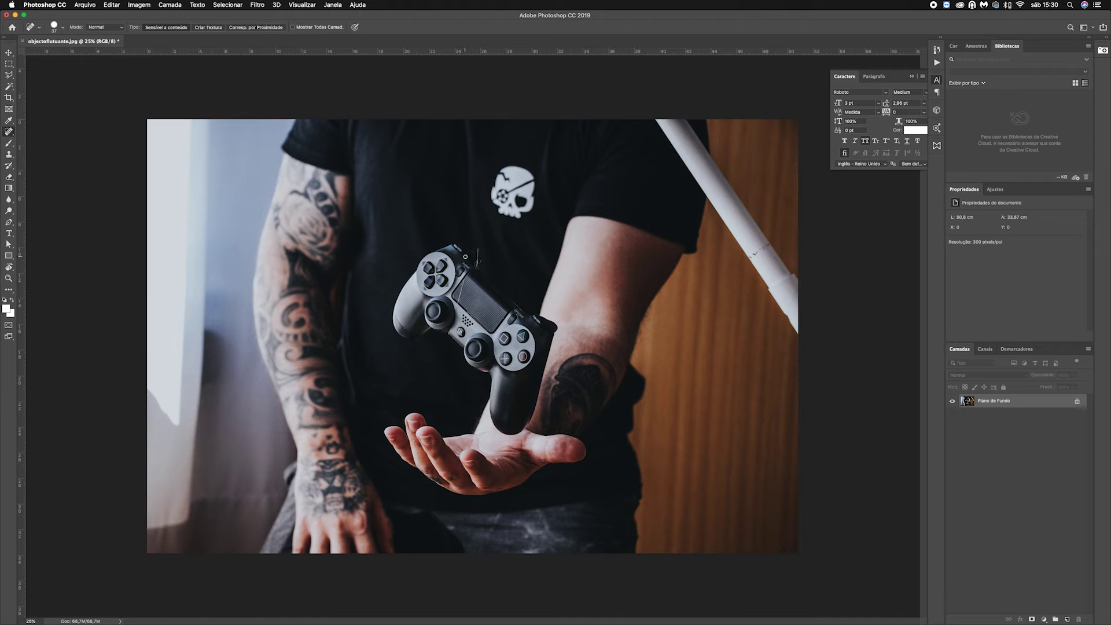
Step: Zoom to 100% on the spider sitting on top of the controller
click(8, 278)
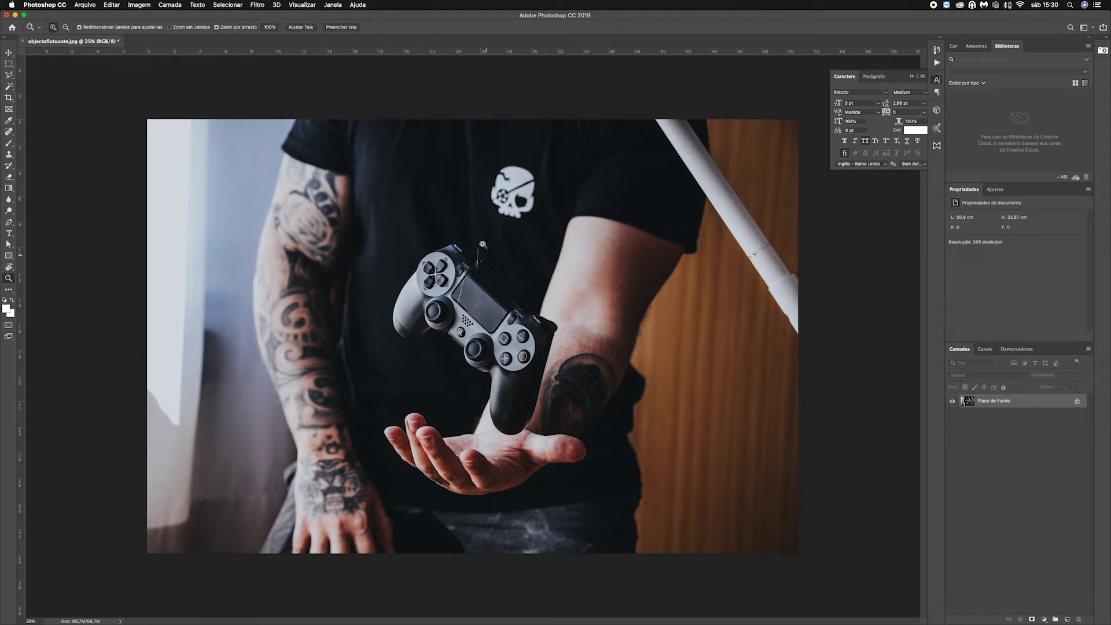
click(486, 208)
click(492, 231)
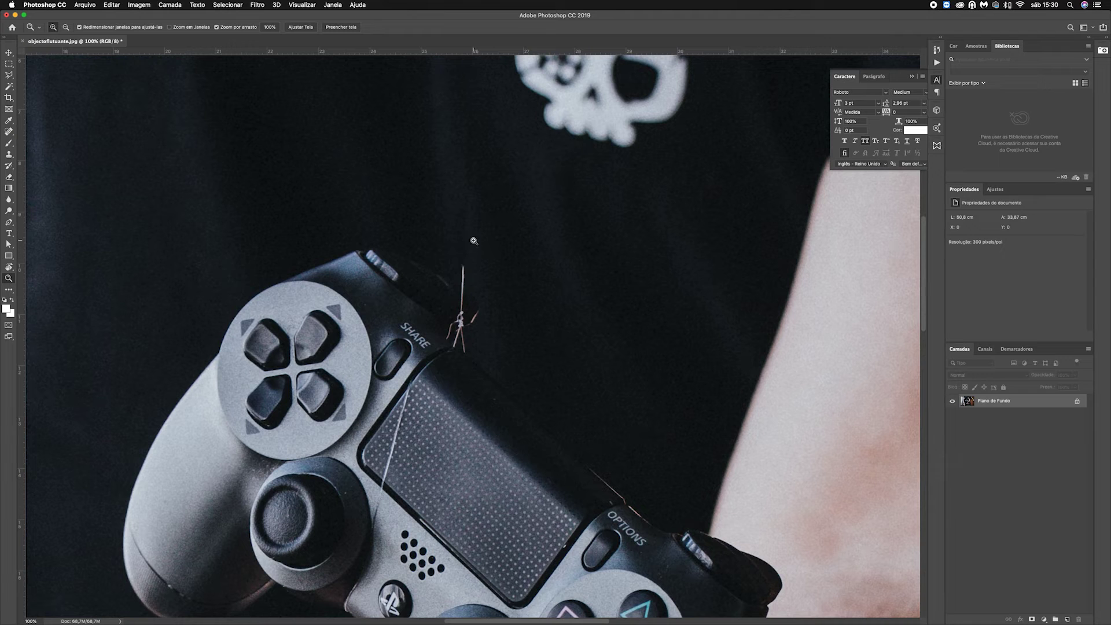
Step: Heal away the spider and the top of its thread with the Spot Healing Brush
key(j)
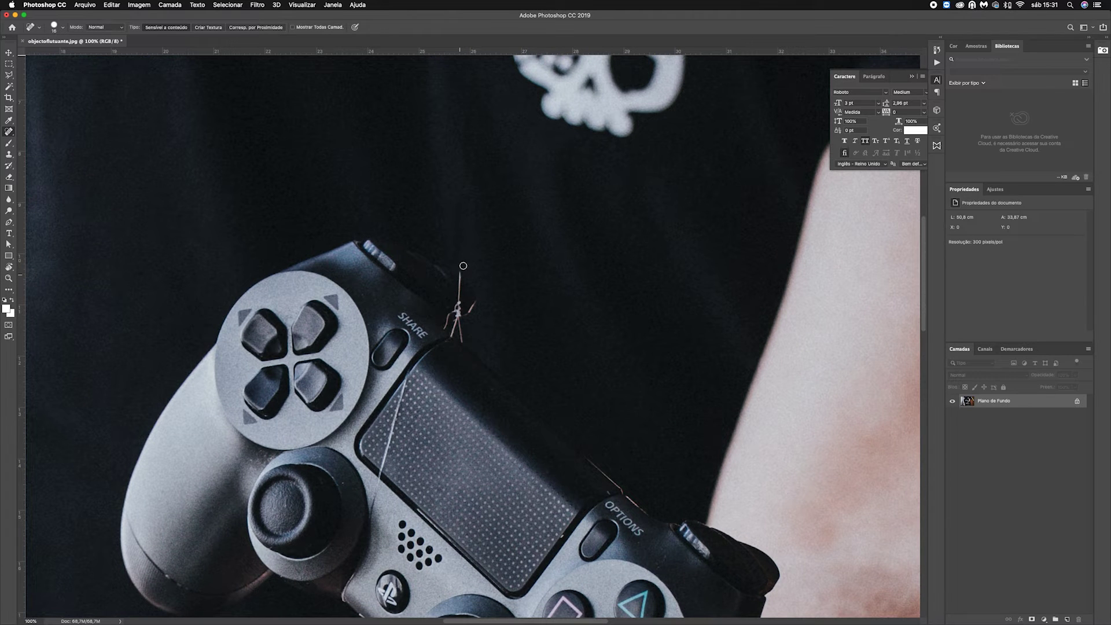
click(461, 272)
drag(460, 282, 460, 293)
Step: Erase the thread running down the touchpad and the small dark spots near the controller edge
drag(406, 382, 400, 402)
drag(400, 402, 384, 461)
click(384, 461)
drag(380, 478, 376, 492)
click(376, 492)
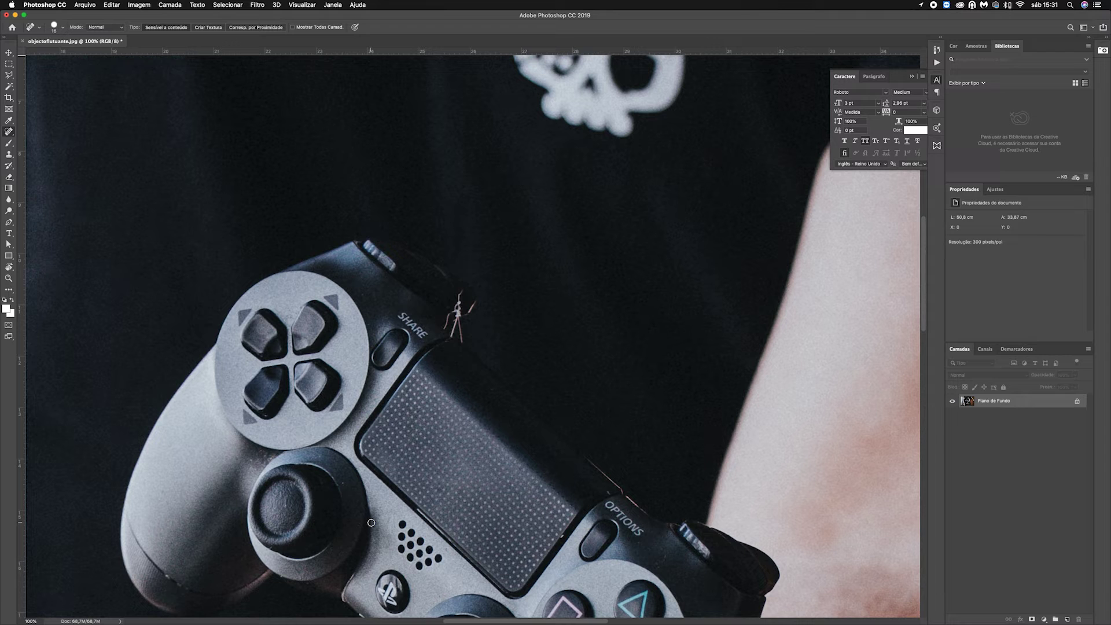
Step: Scroll over the cleaned controller to inspect it, then zoom out to the whole photo
scroll(371, 523, down, 2)
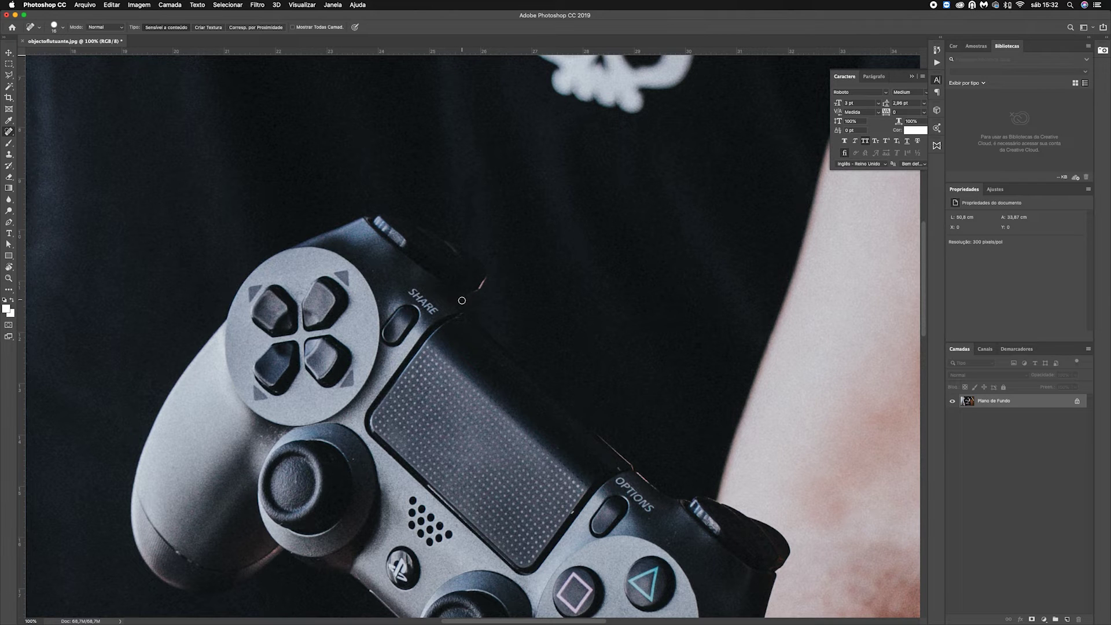
scroll(543, 302, down, 5)
scroll(538, 302, down, 5)
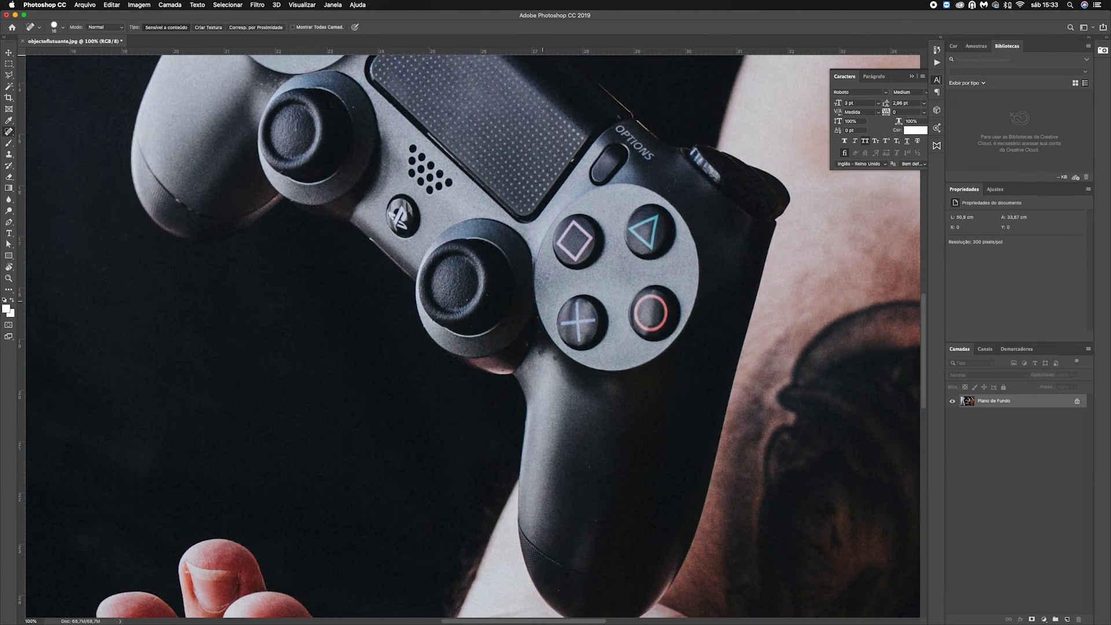
scroll(520, 301, down, 2)
scroll(514, 300, down, 1)
scroll(514, 301, up, 1)
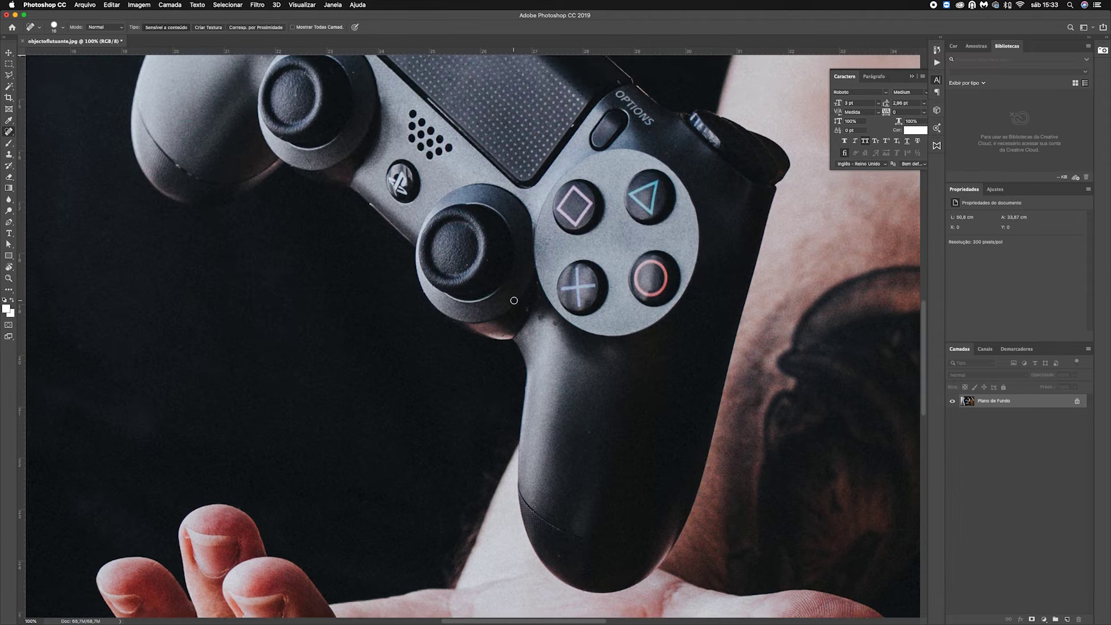
scroll(514, 301, up, 3)
scroll(514, 300, up, 4)
scroll(514, 301, up, 4)
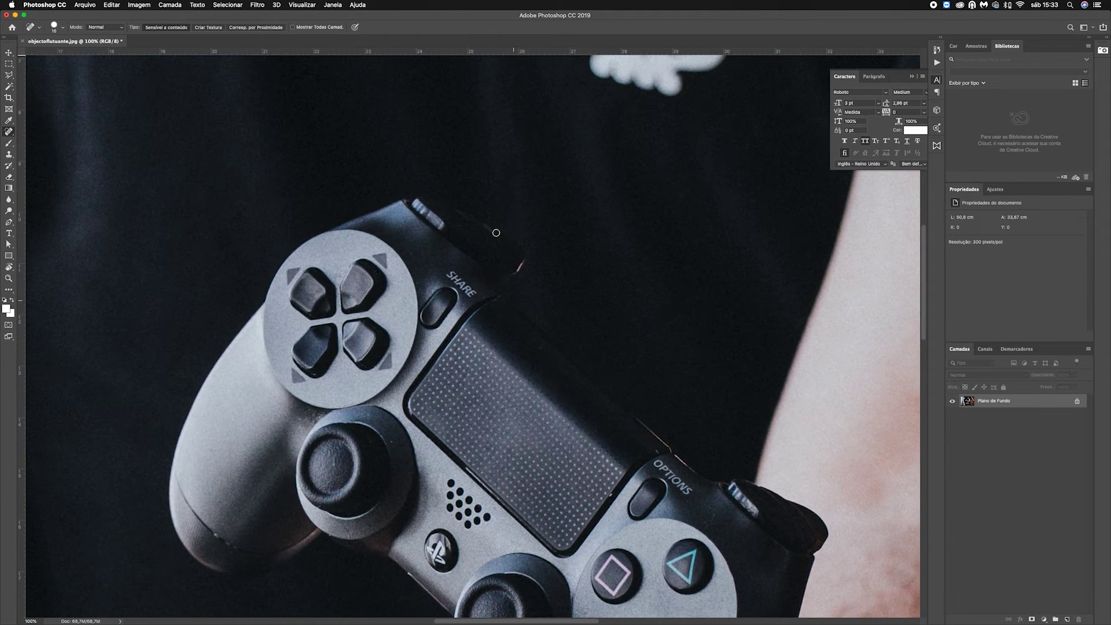
key(z)
alt+click(525, 280)
alt+click(531, 292)
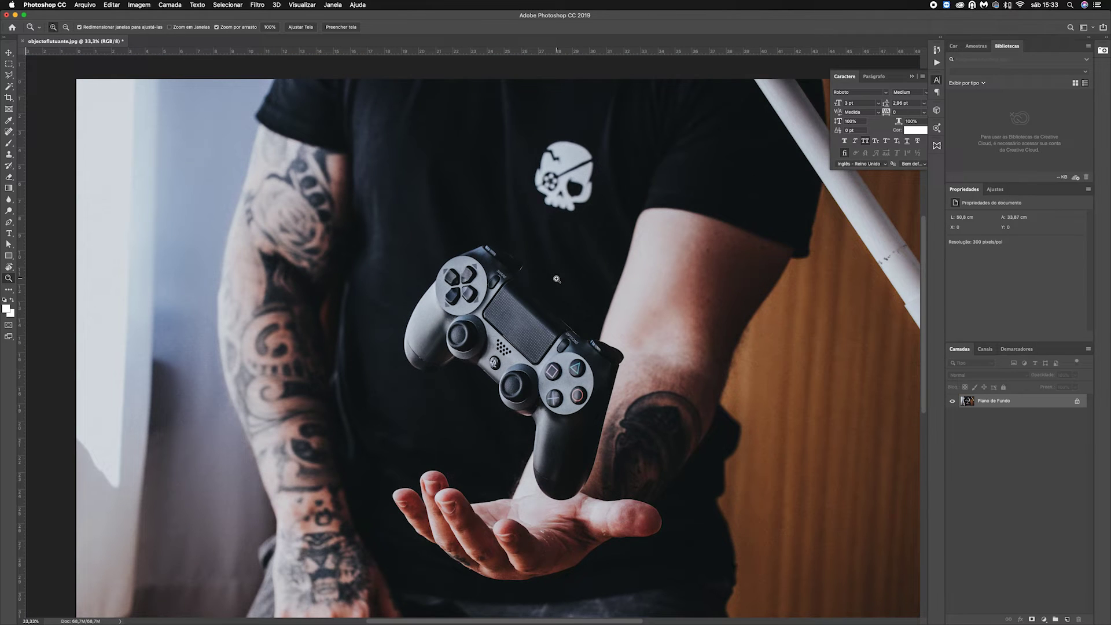
Step: Fit the photo and outline the wooden wall beside the pole with the Polygonal Lasso
alt+click(555, 289)
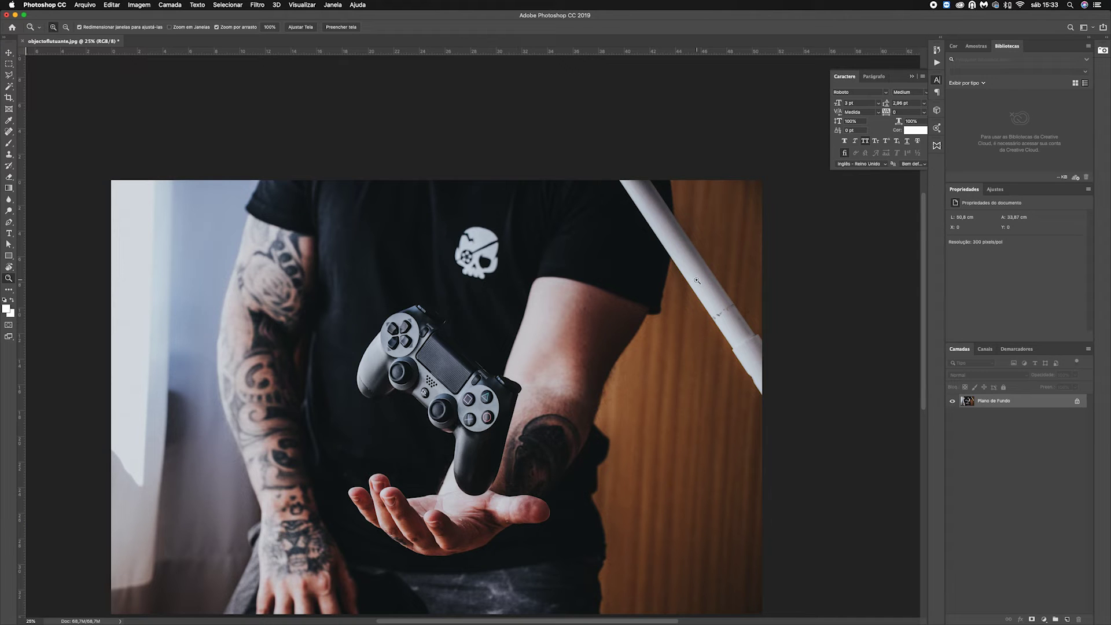
scroll(697, 280, down, 3)
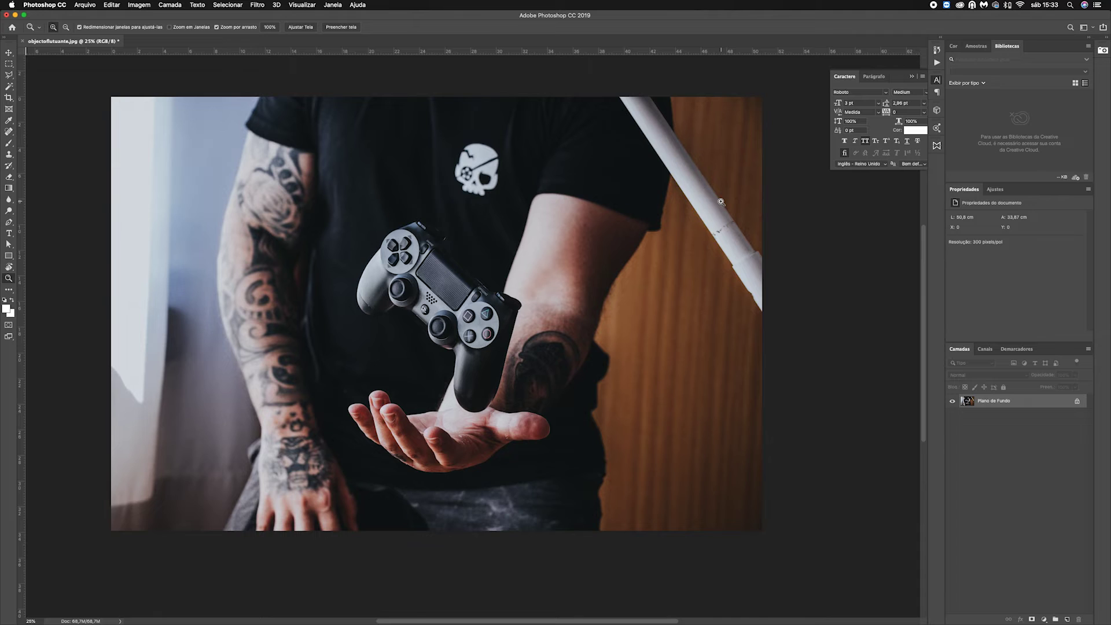
scroll(720, 226, up, 4)
click(9, 74)
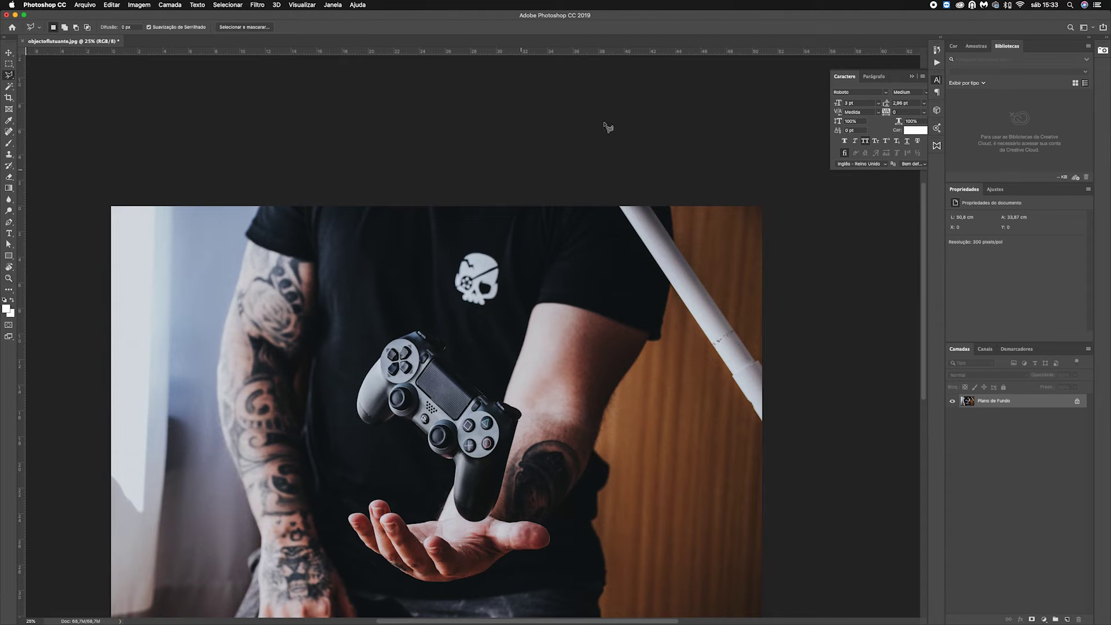
click(635, 251)
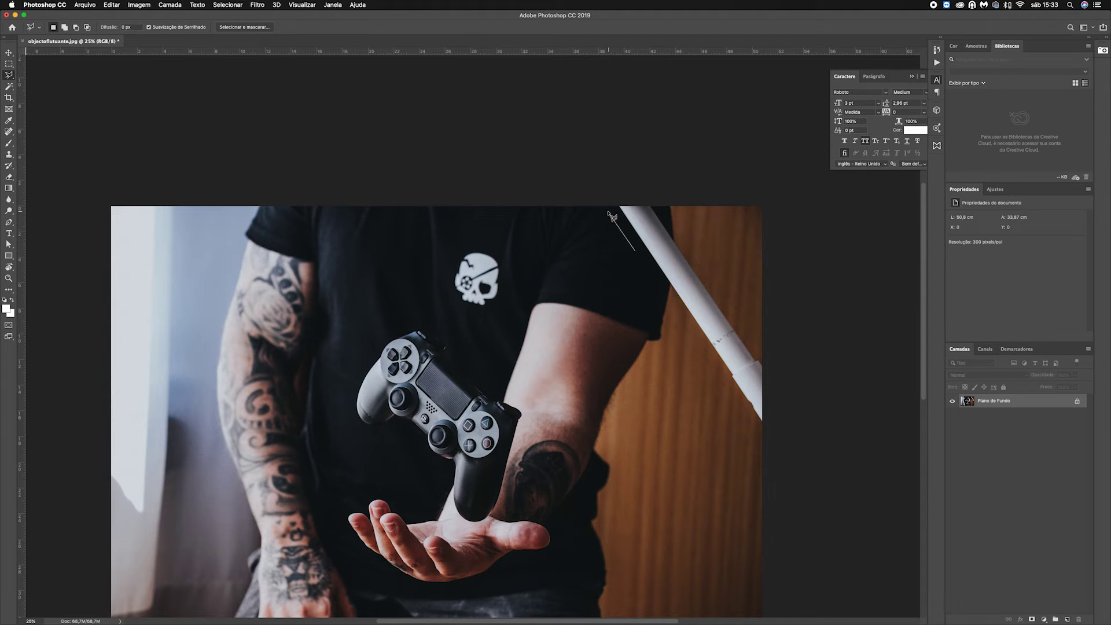
click(608, 203)
click(654, 204)
click(774, 367)
click(768, 435)
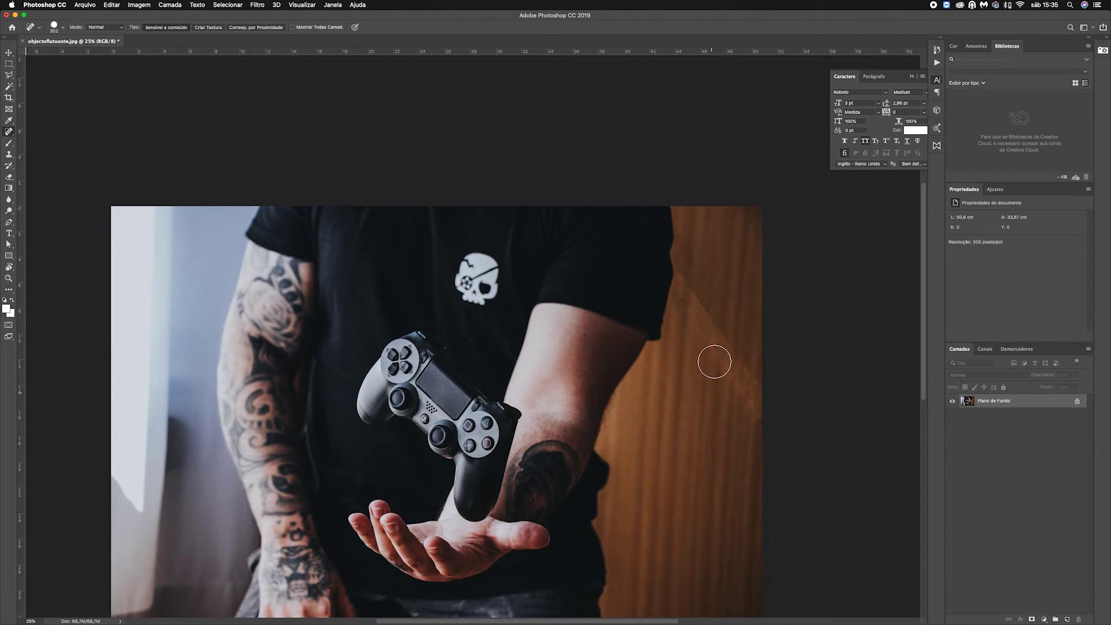
Step: Redraw the wood-patch selection from the shirt edge and copy it to a new layer
click(9, 77)
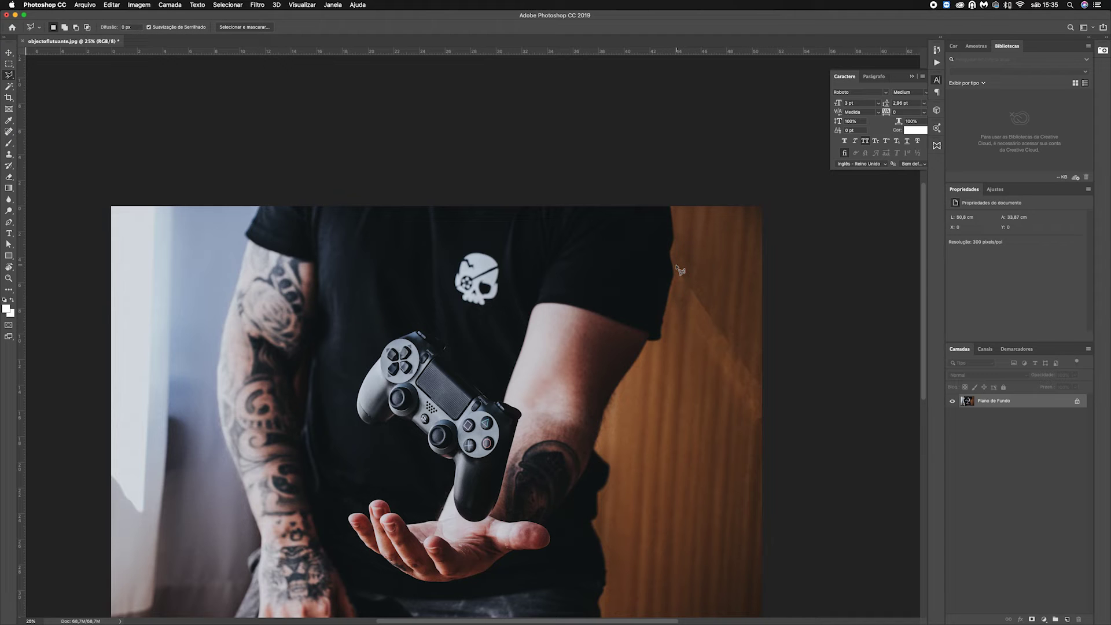
click(669, 298)
click(662, 342)
click(764, 502)
click(764, 426)
click(669, 298)
key(super+j)
Step: Shift the copied wood patch over the white pole with the Move tool
click(8, 51)
mouse_move(700, 347)
mouse_down()
mouse_move(708, 330)
mouse_move(710, 355)
mouse_up()
click(9, 177)
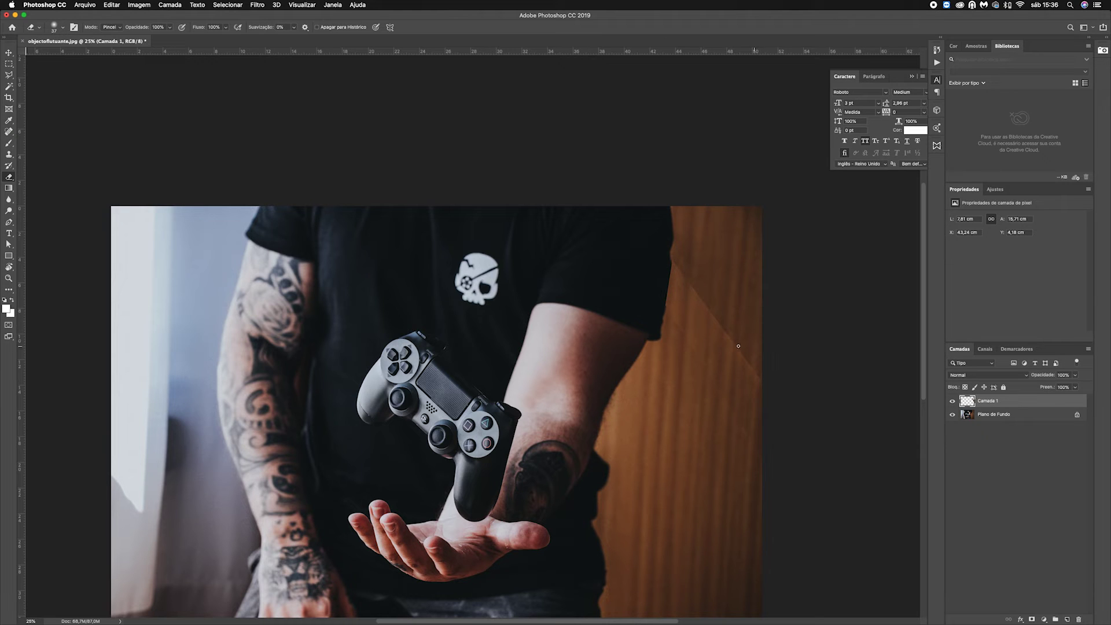
Step: Set the Eraser to a soft 80 px brush to blend the patch edge
click(59, 27)
drag(69, 52, 92, 55)
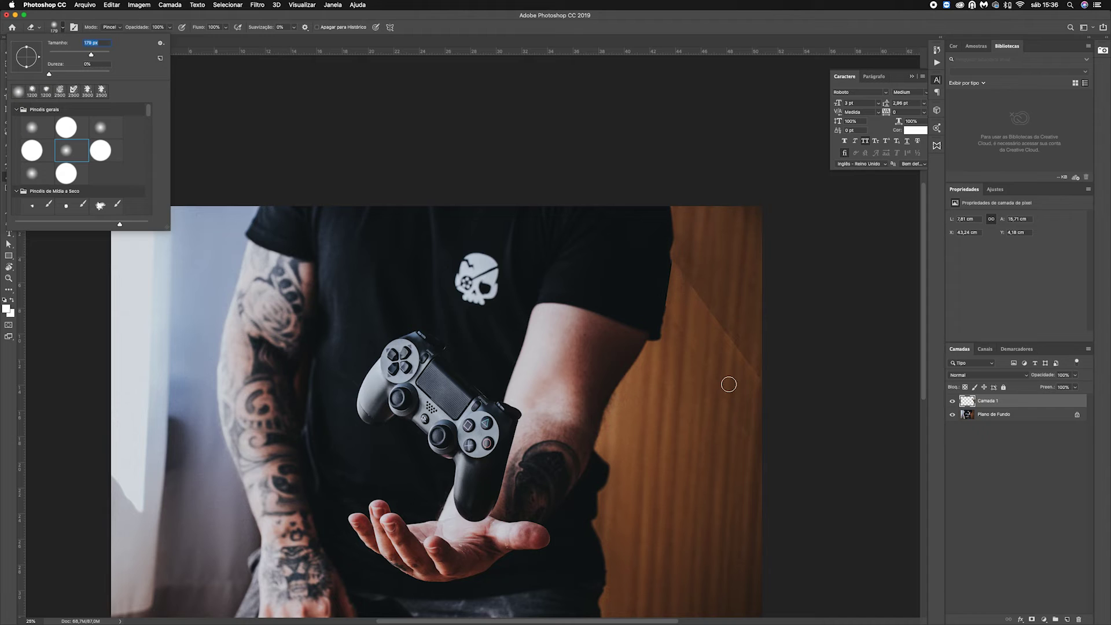
click(678, 260)
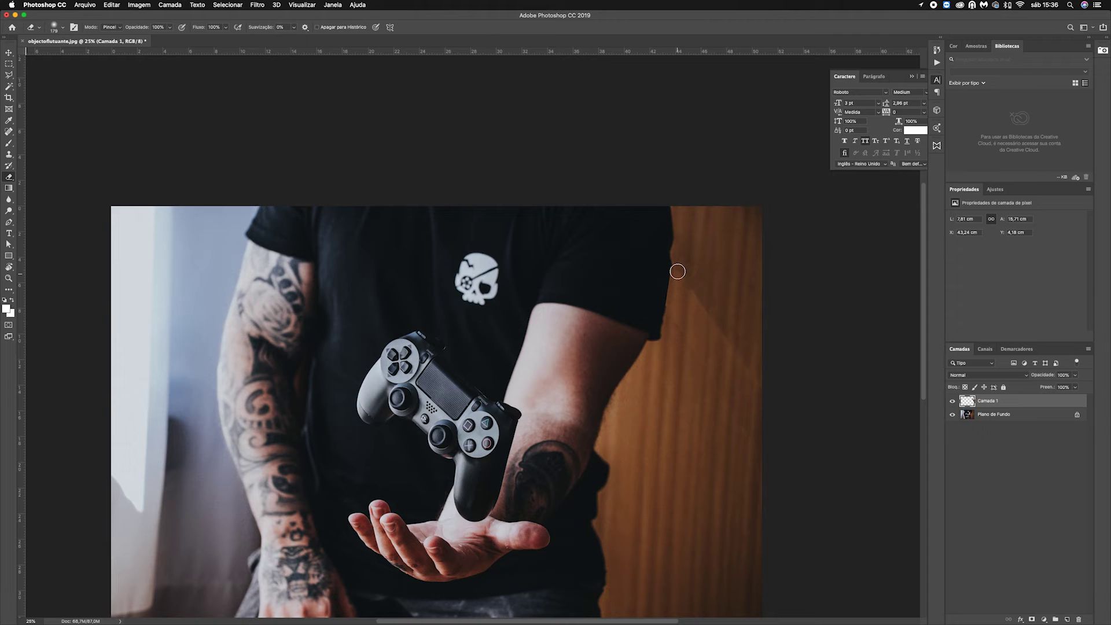
Step: Switch to the Clone Stamp at 145 px and select the Plano de Fundo layer
right_click(9, 132)
click(46, 147)
click(9, 155)
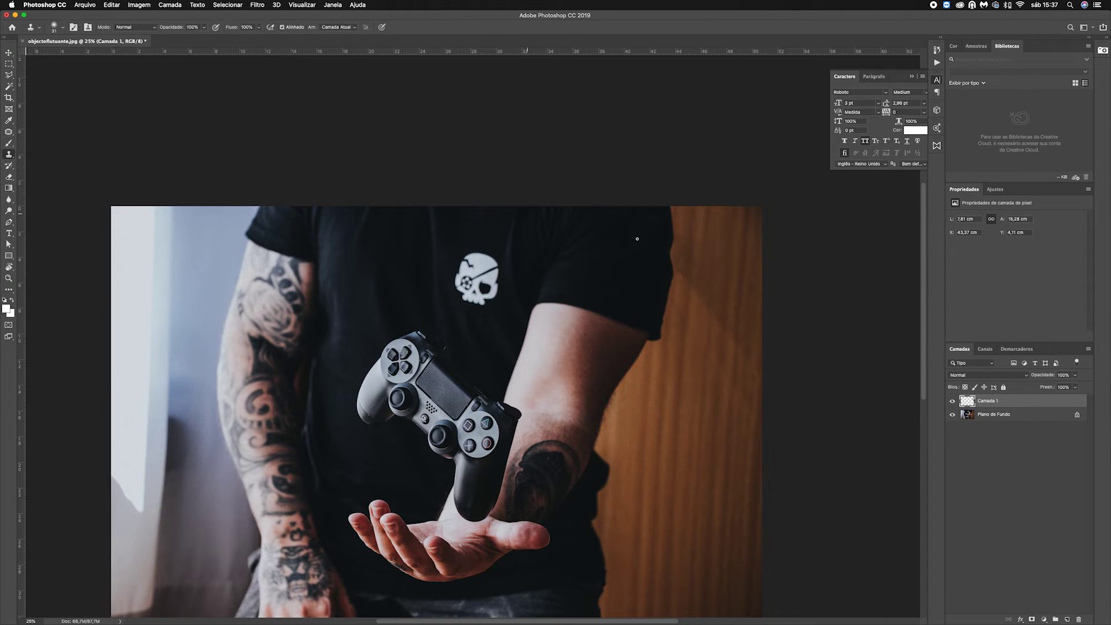
click(59, 29)
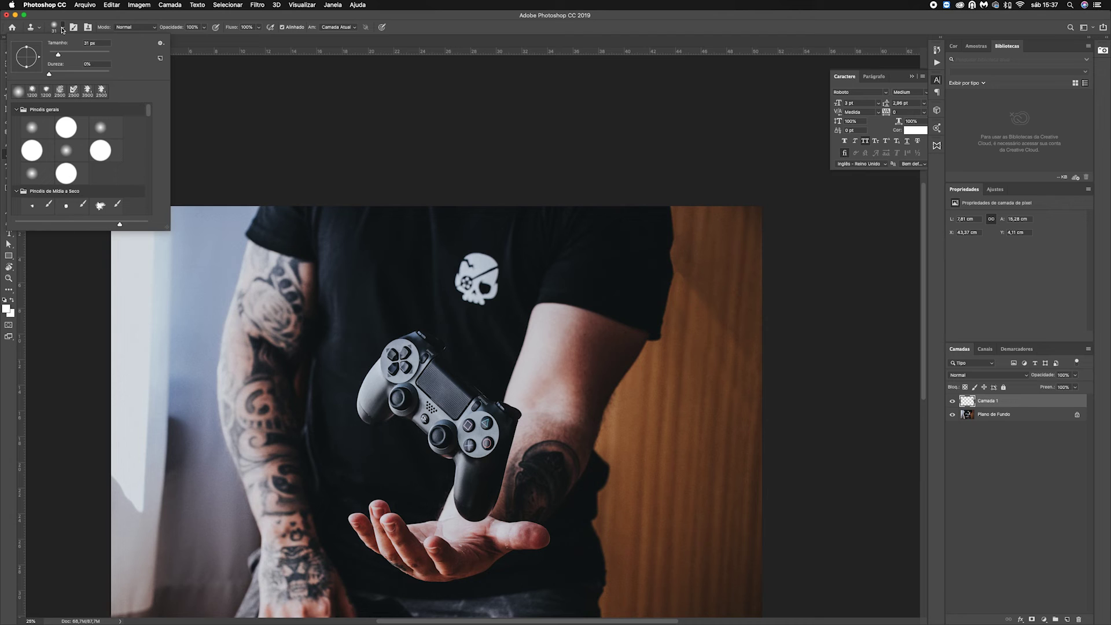
click(86, 54)
key(Return)
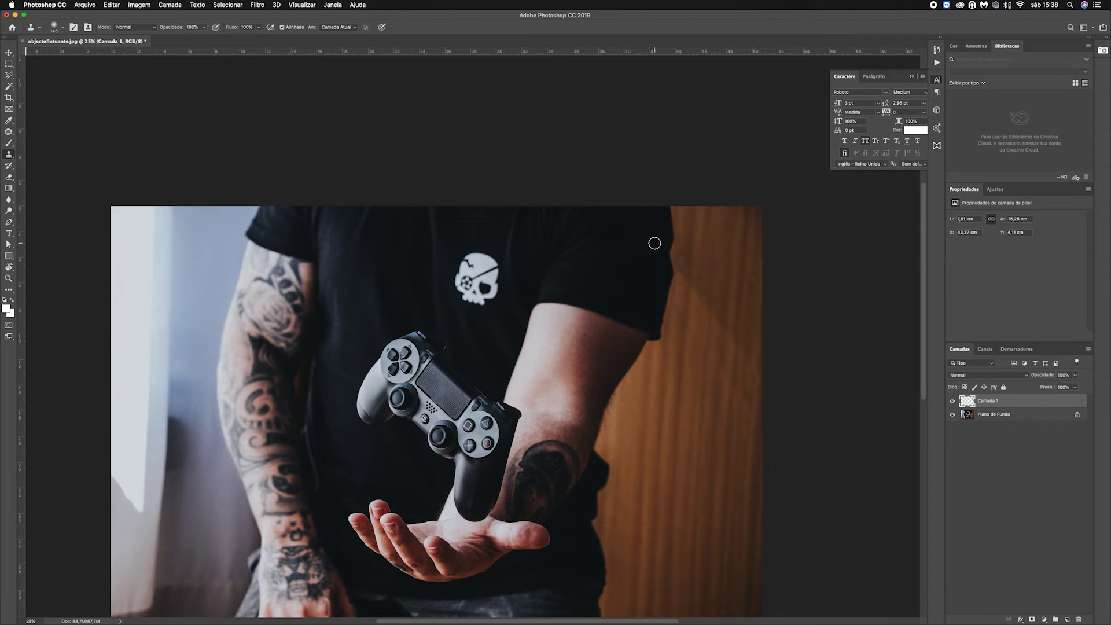
click(996, 418)
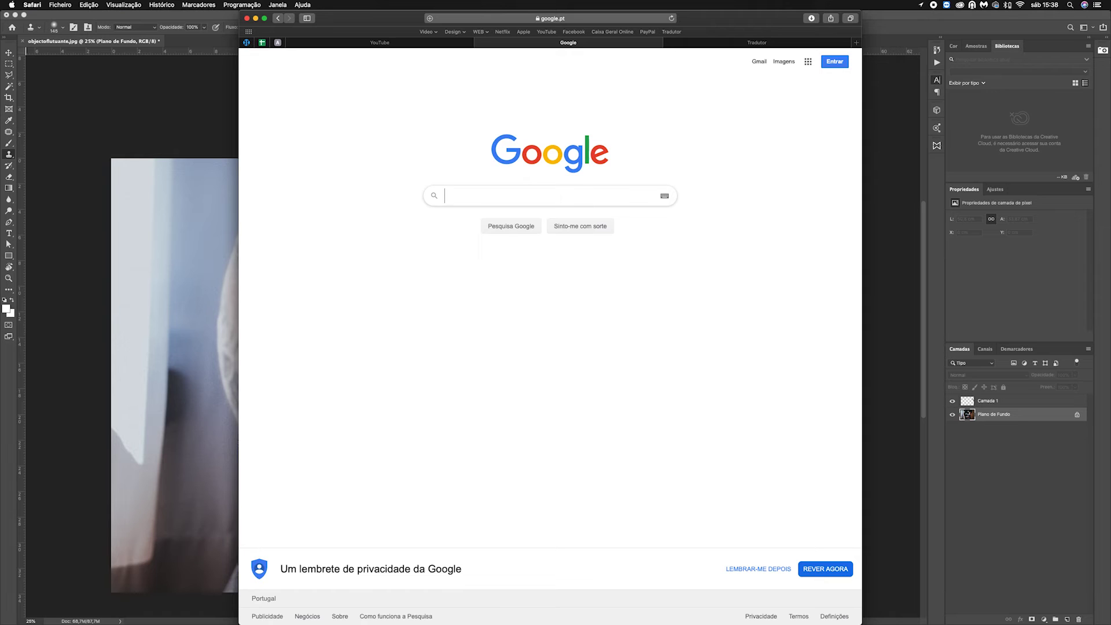
Step: Search Google for 'optical flares' via the 'optical flare' suggestion
text(optical )
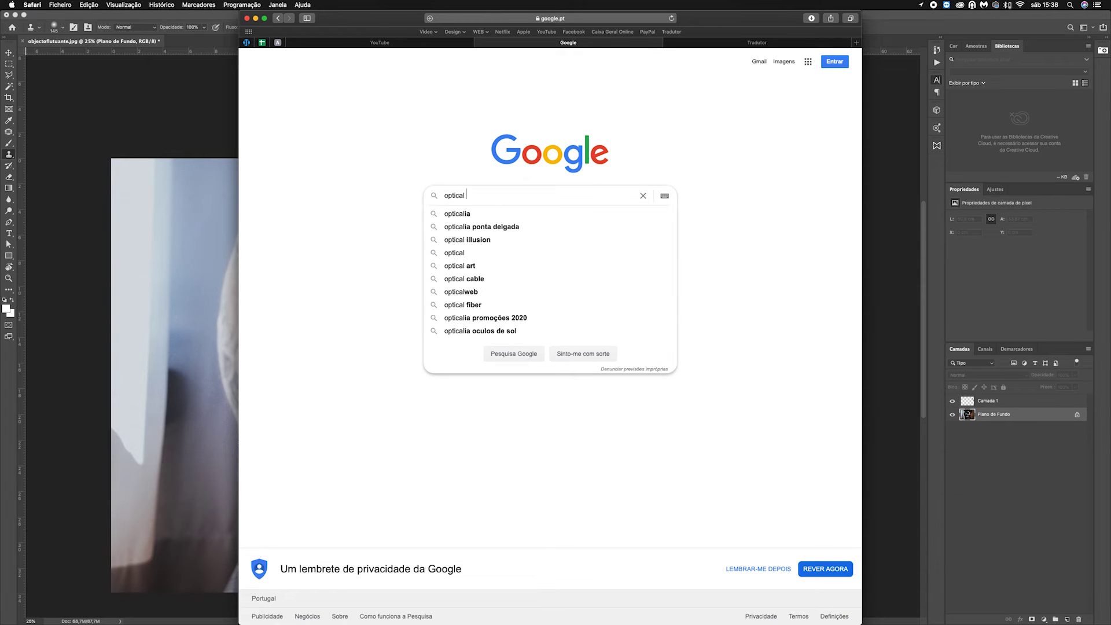
text(flare)
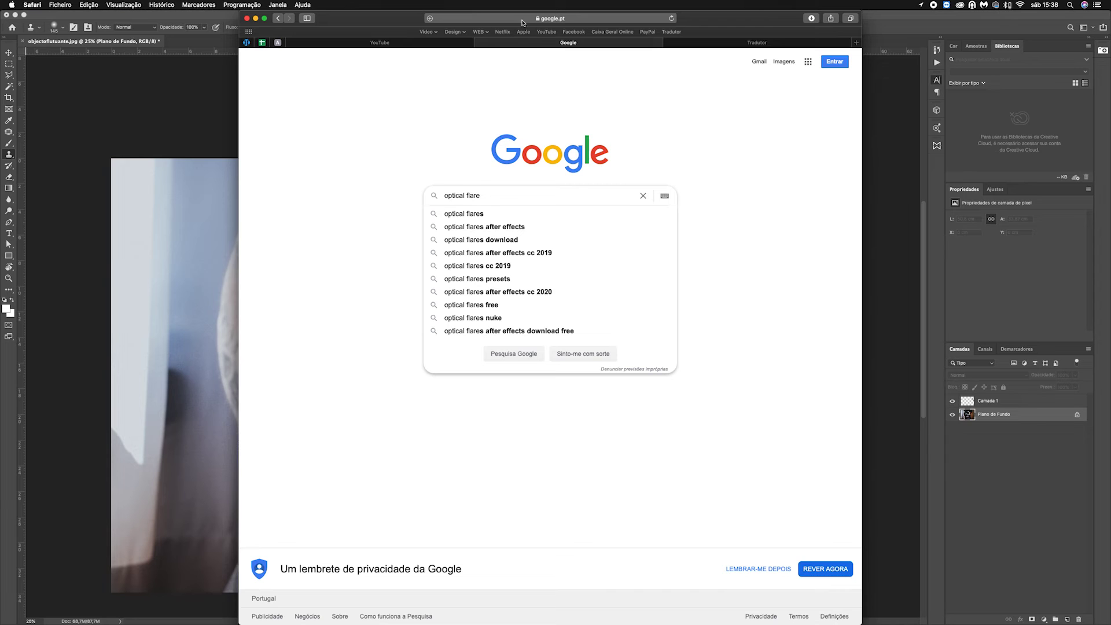
click(458, 216)
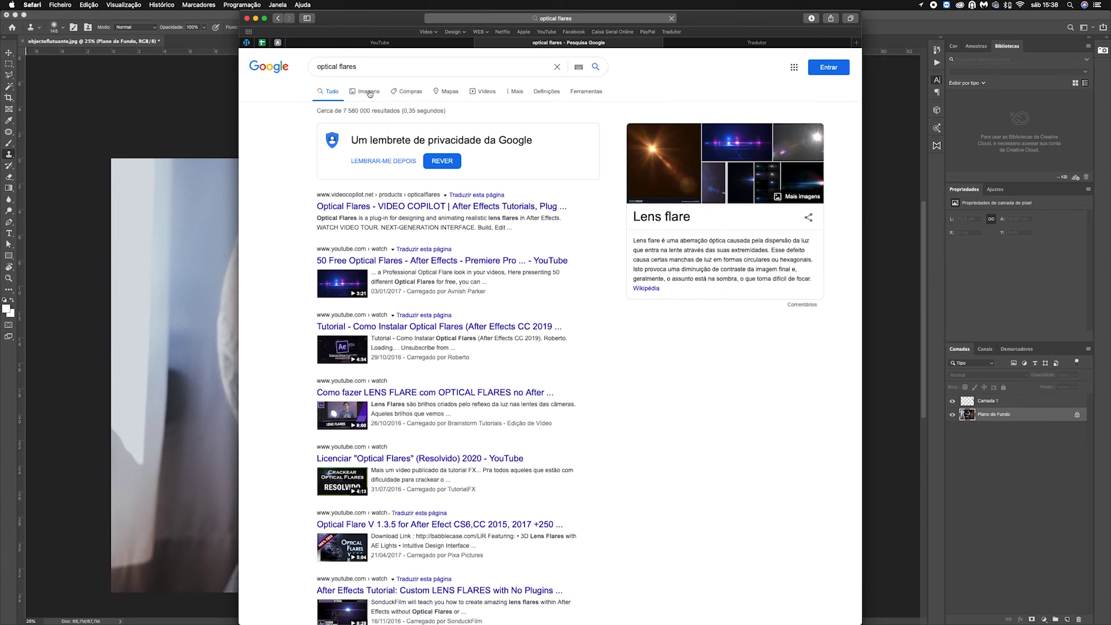
Step: Preview rainbow light-leak images, then drag the Pond5 one into the controller photo
click(370, 93)
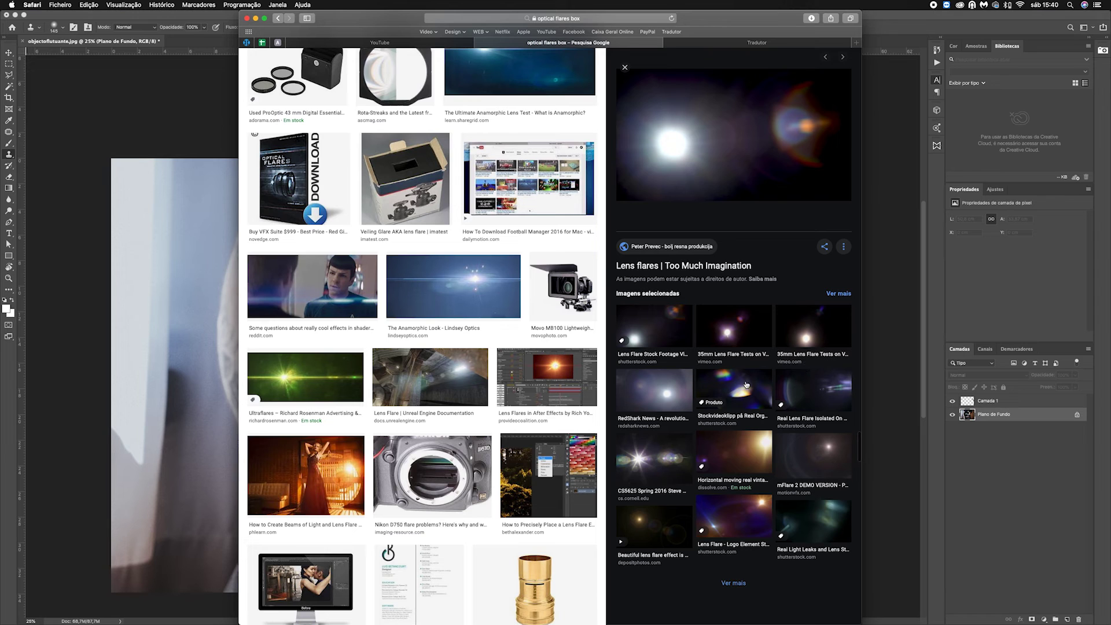
click(749, 383)
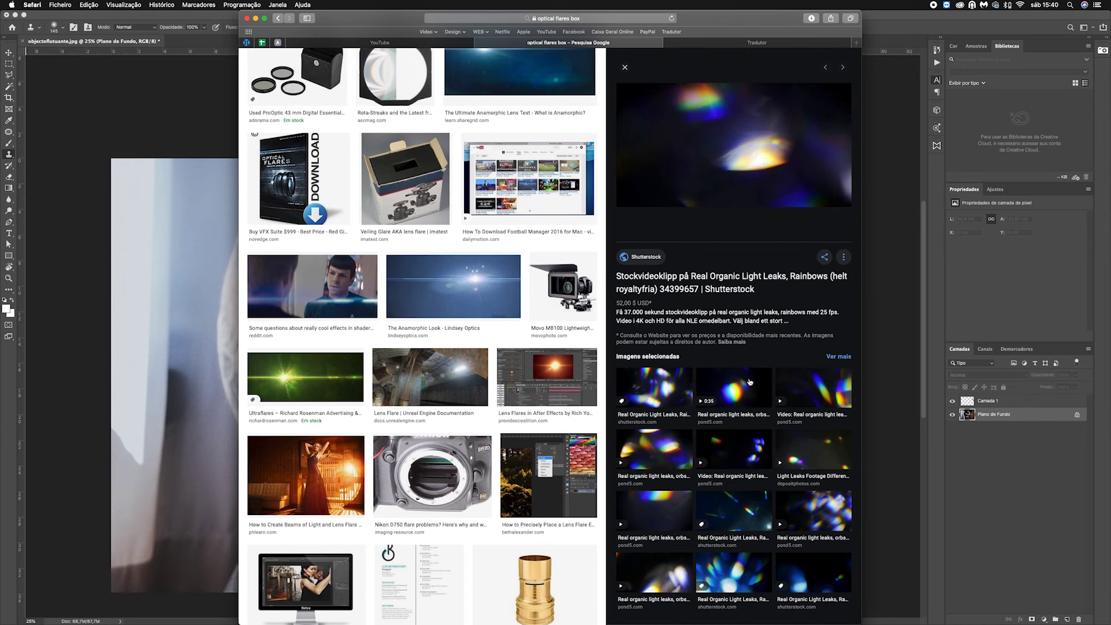
scroll(816, 398, down, 1)
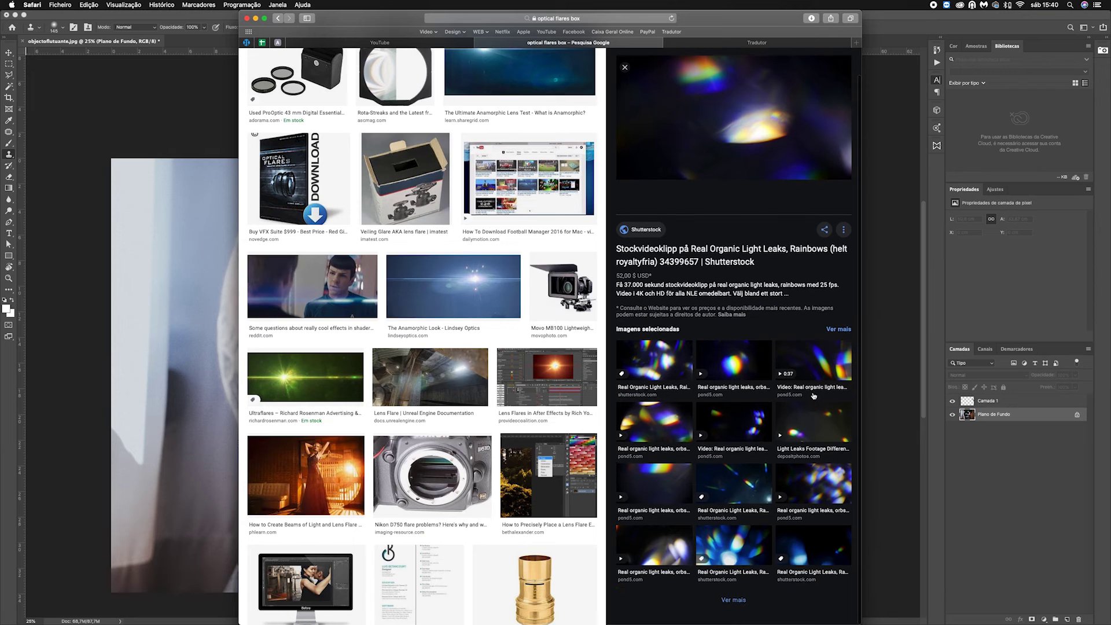
click(657, 485)
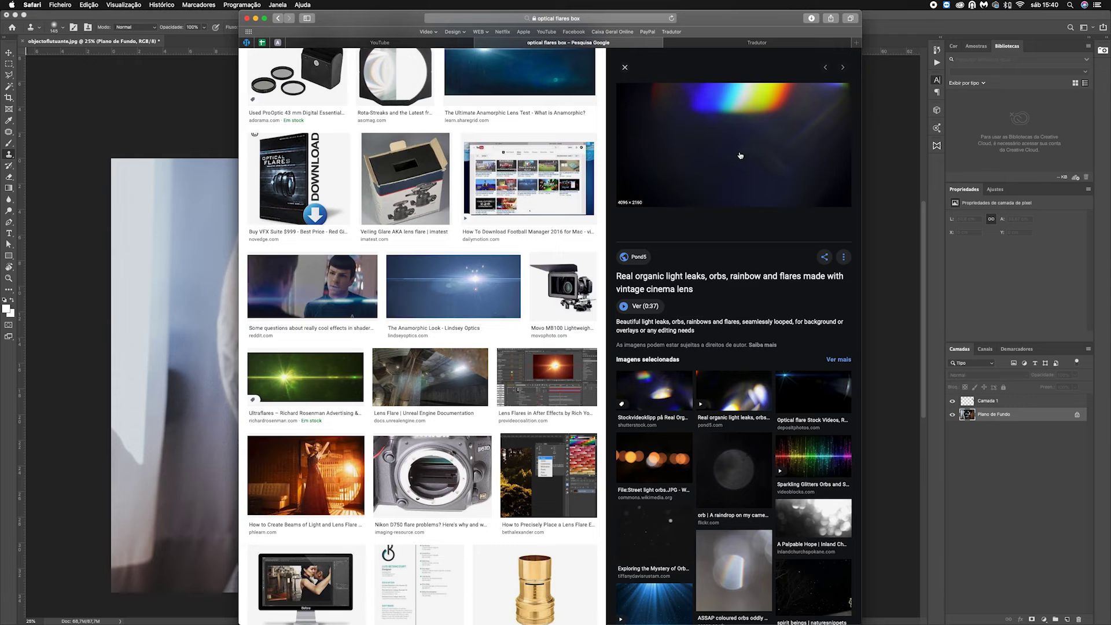
drag(703, 156, 153, 320)
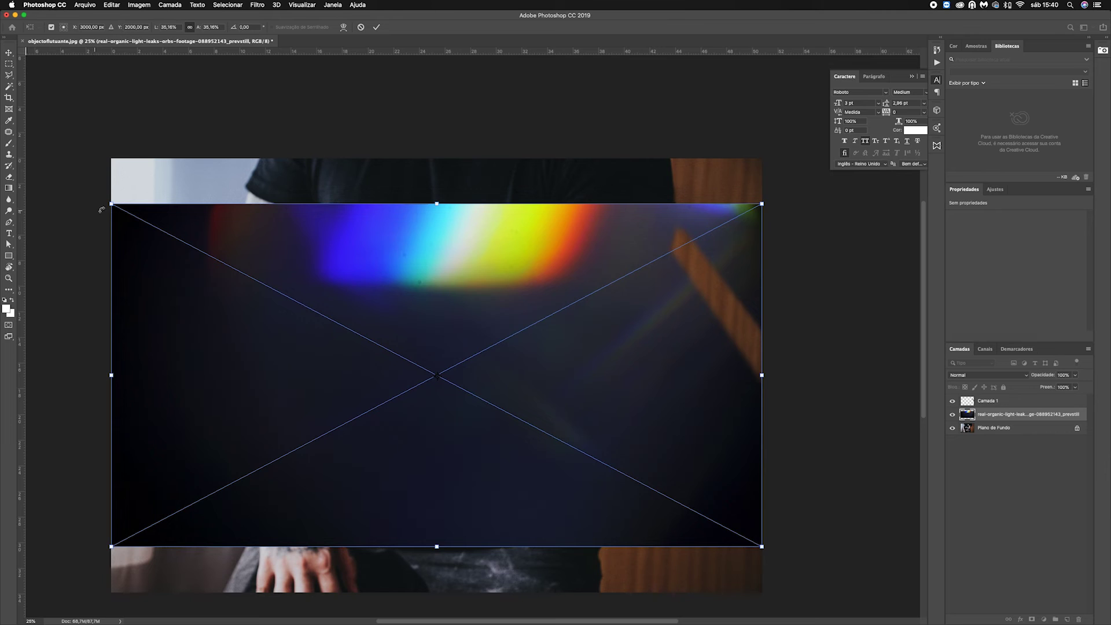
Step: Enlarge the light-leak layer and set its blend mode to Divisão (Divide)
drag(110, 202, 84, 129)
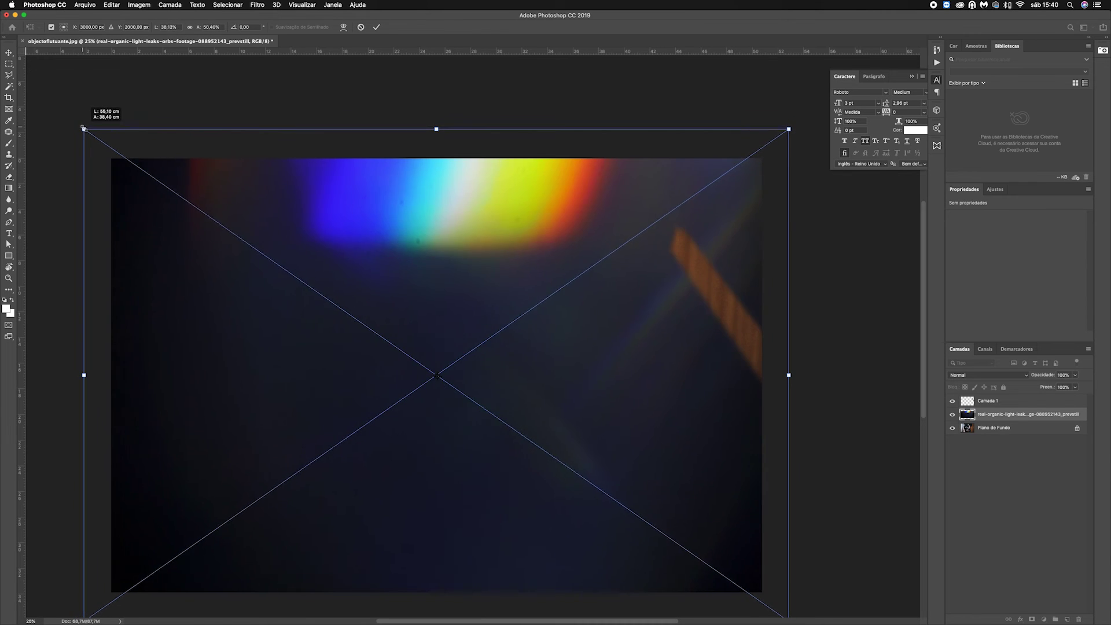
click(979, 375)
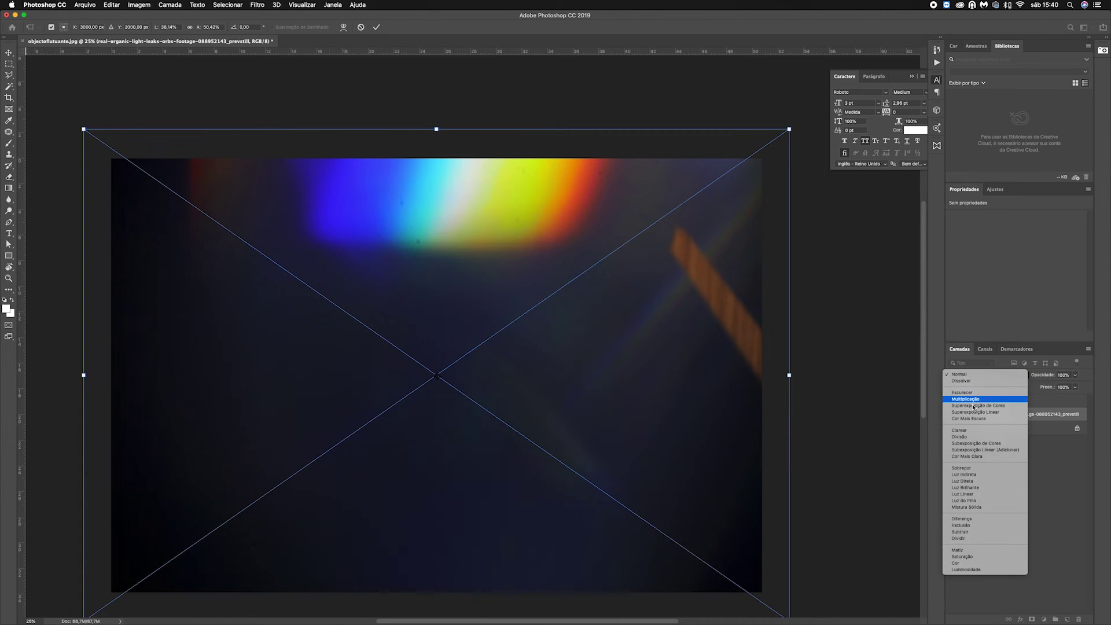
key(Escape)
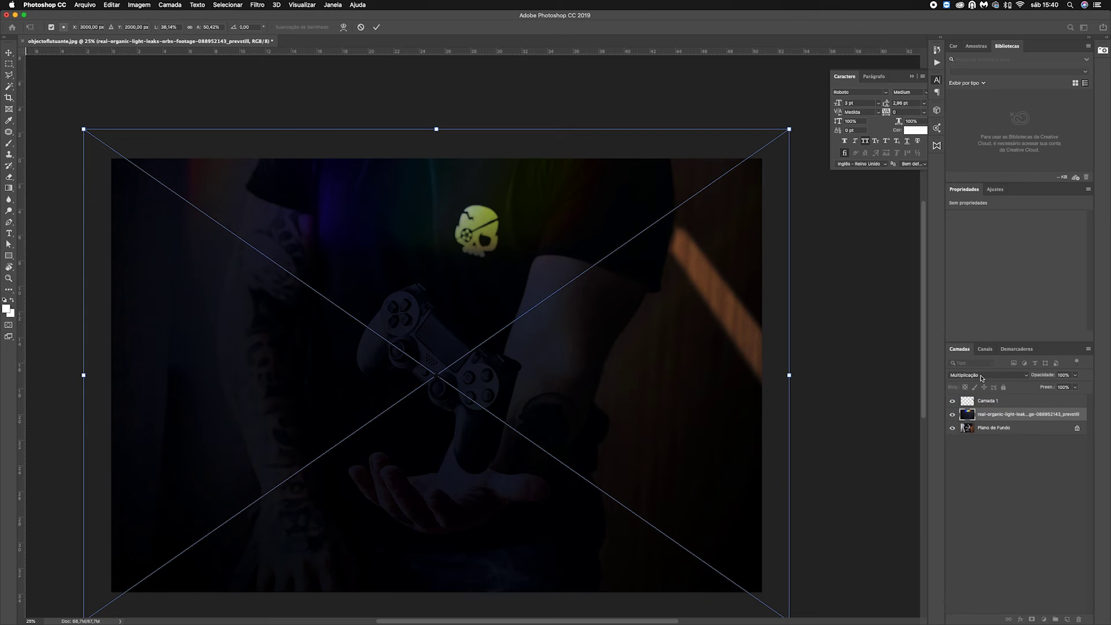
click(982, 377)
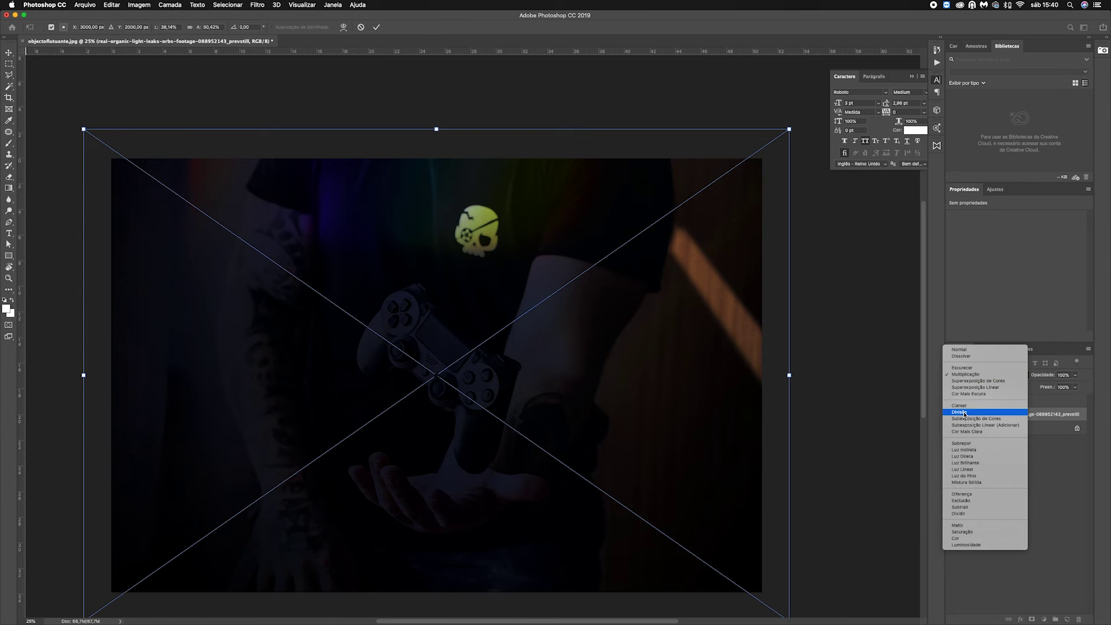
click(965, 412)
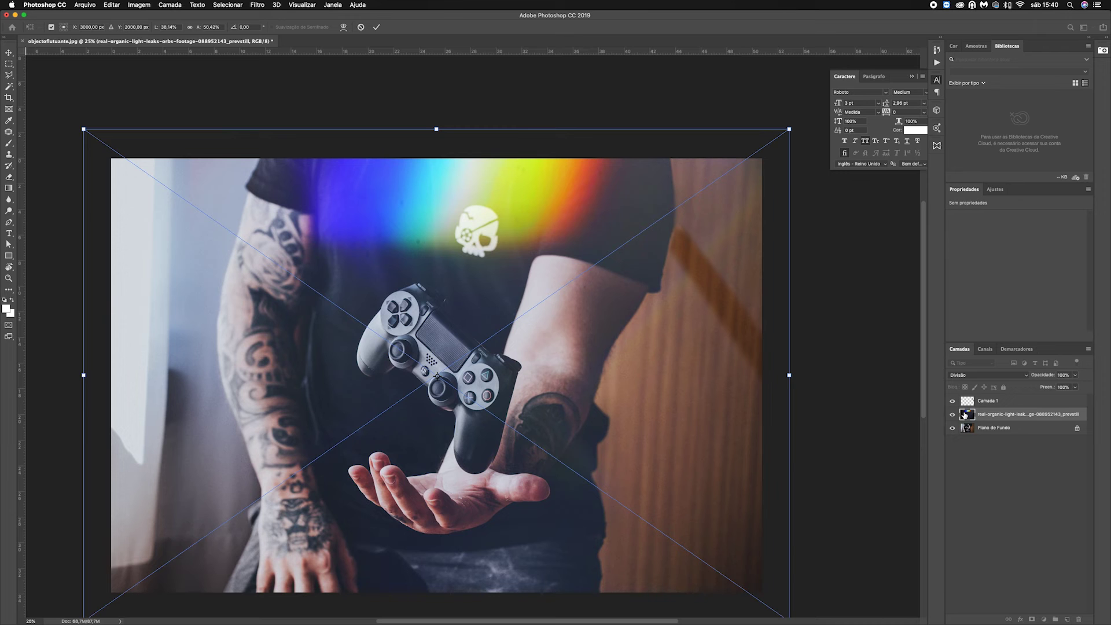
Step: Try Lighten, return to Divide, and rotate the leak about -90° to run vertically
click(980, 375)
click(976, 369)
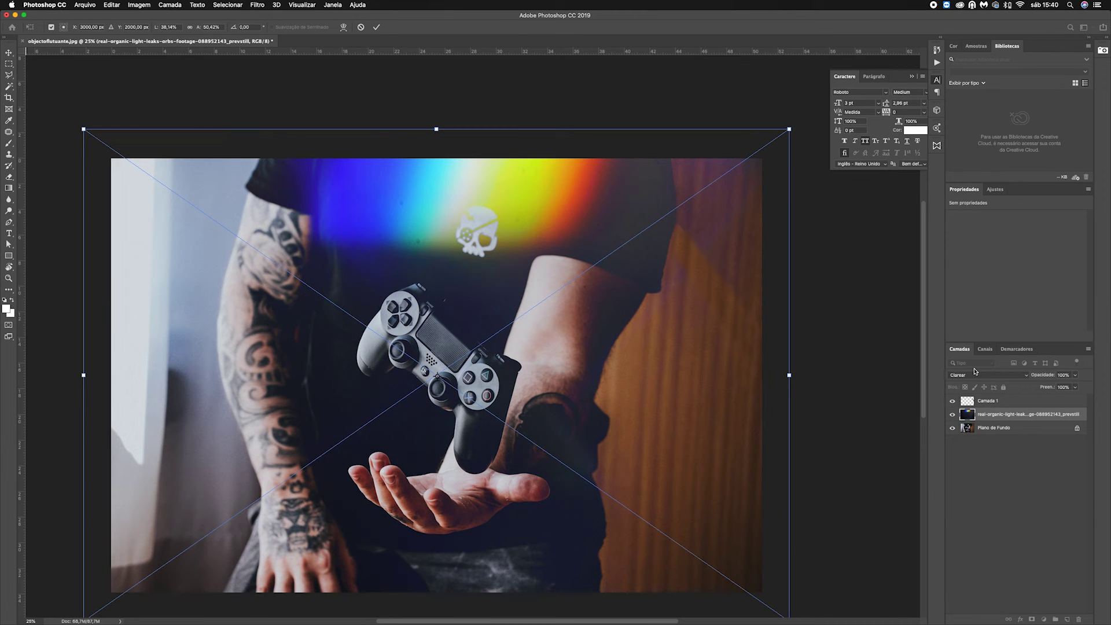
click(975, 375)
click(965, 450)
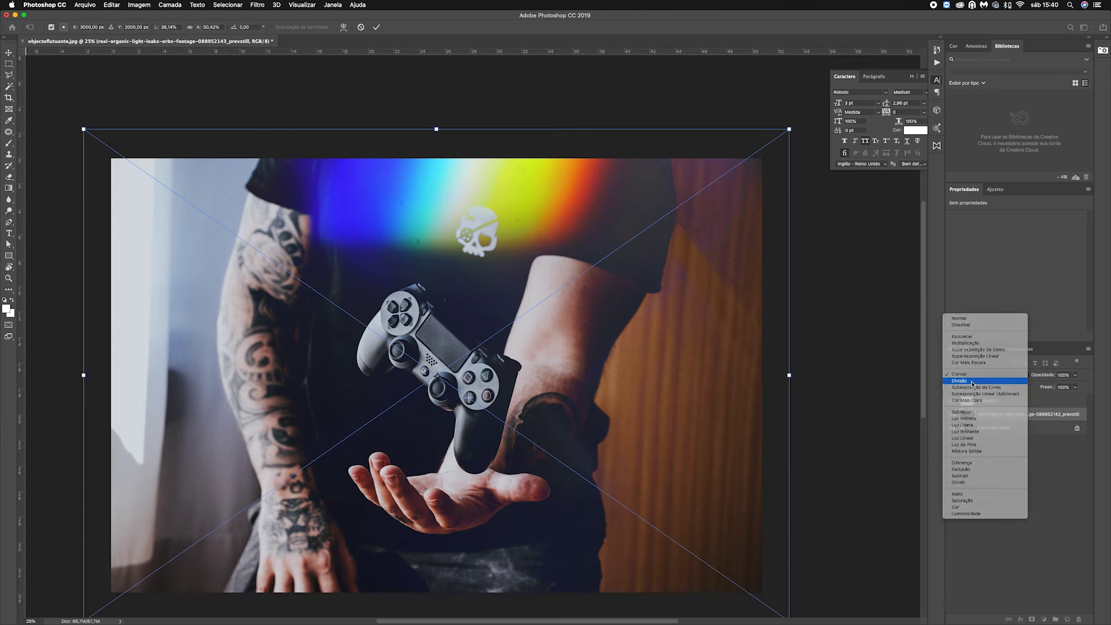
mouse_move(77, 127)
mouse_down()
mouse_move(265, 623)
mouse_move(255, 593)
mouse_up()
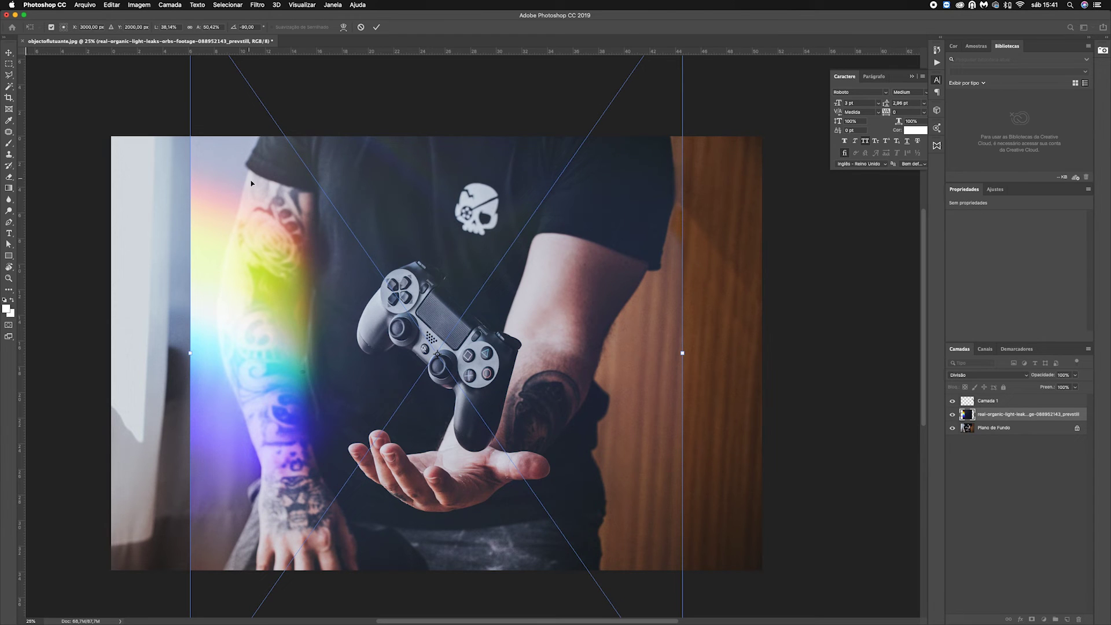
Step: Commit the rotation and zoom out with rulers shown to see the whole light-leak layer
alt+click(423, 305)
click(375, 27)
key(s)
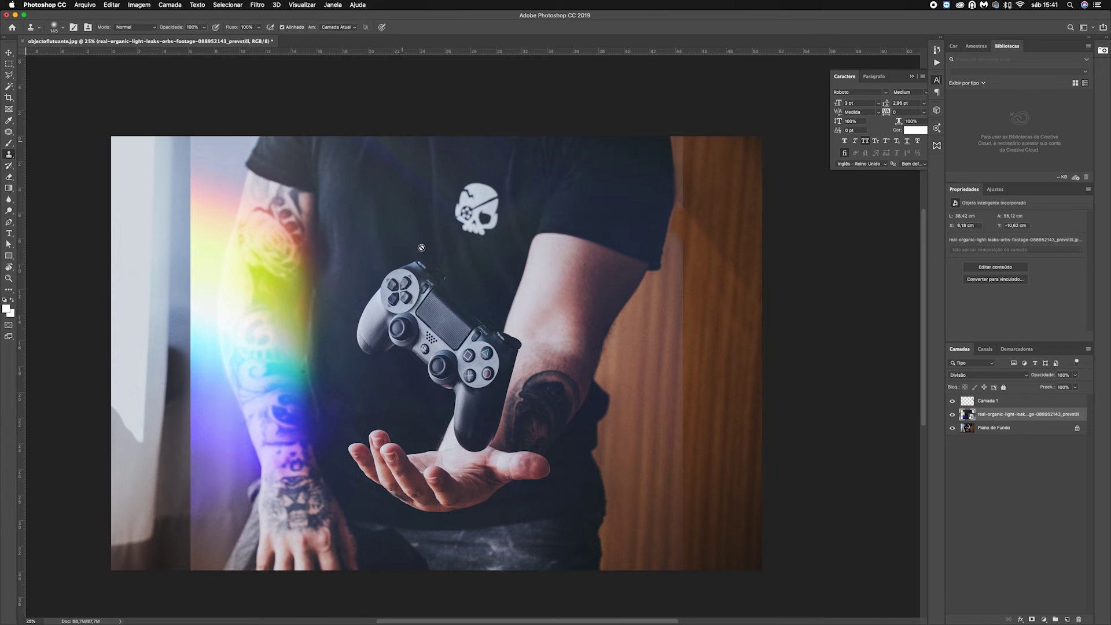
key(z)
key(ctrl+minus)
key(ctrl+minus)
key(ctrl+minus)
drag(471, 404, 269, 208)
key(ctrl+r)
key(v)
Step: Scale the light leak well past the photo edges and move it above Camada 1
key(ctrl+t)
drag(305, 193, 255, 98)
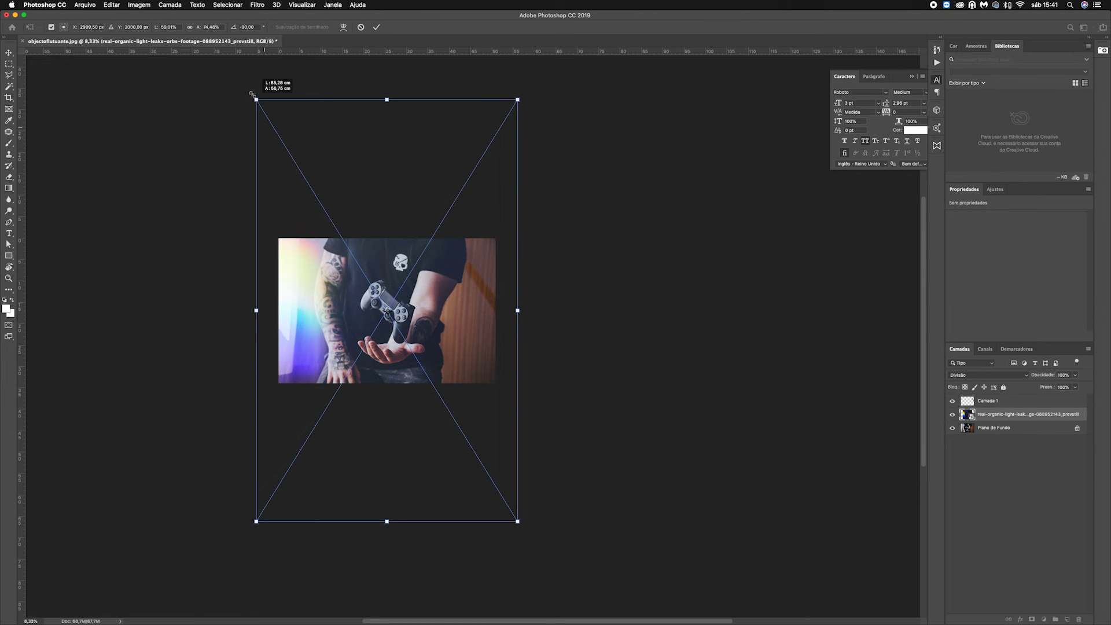
drag(253, 94, 249, 83)
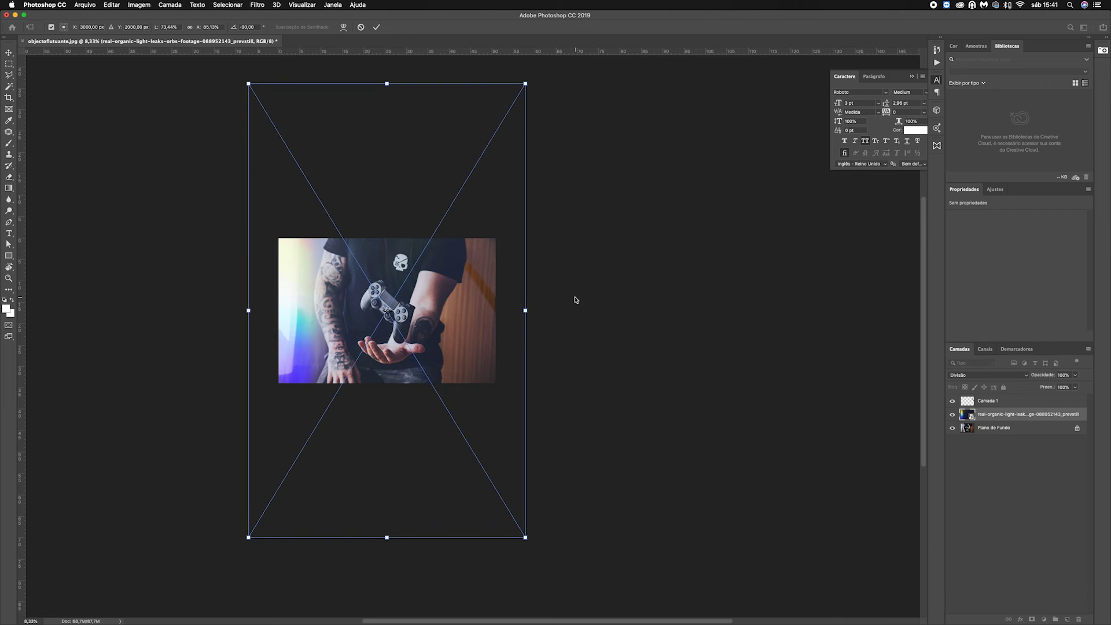
key(Return)
drag(997, 404, 994, 398)
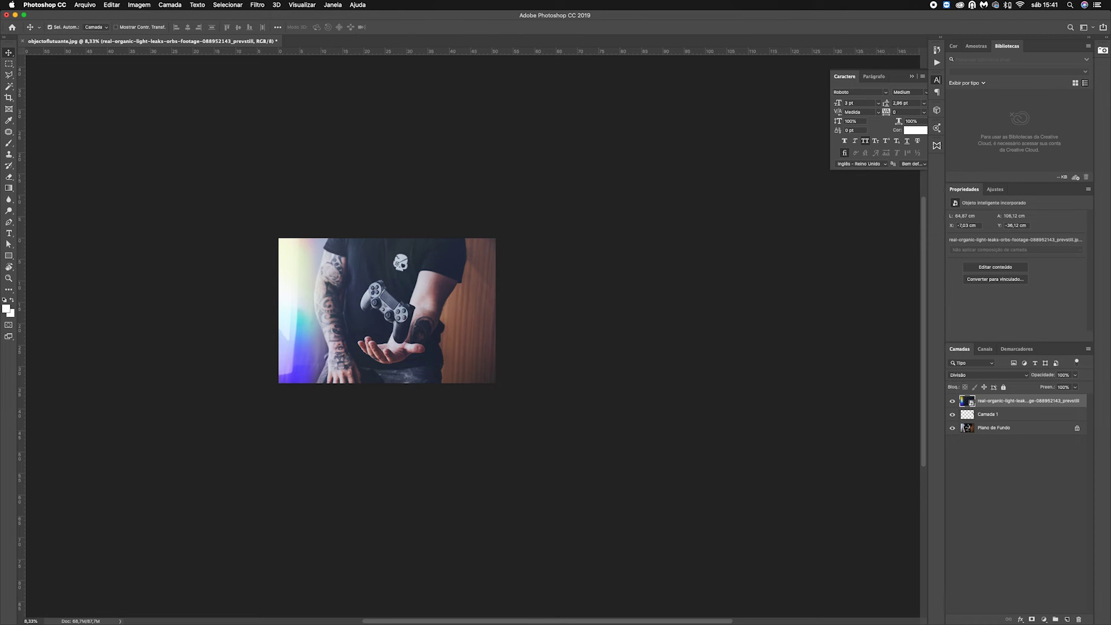
click(9, 278)
Step: Zoom to 16.67%, set the light-leak layer to 62% opacity, and add empty layer Camada 2
click(435, 291)
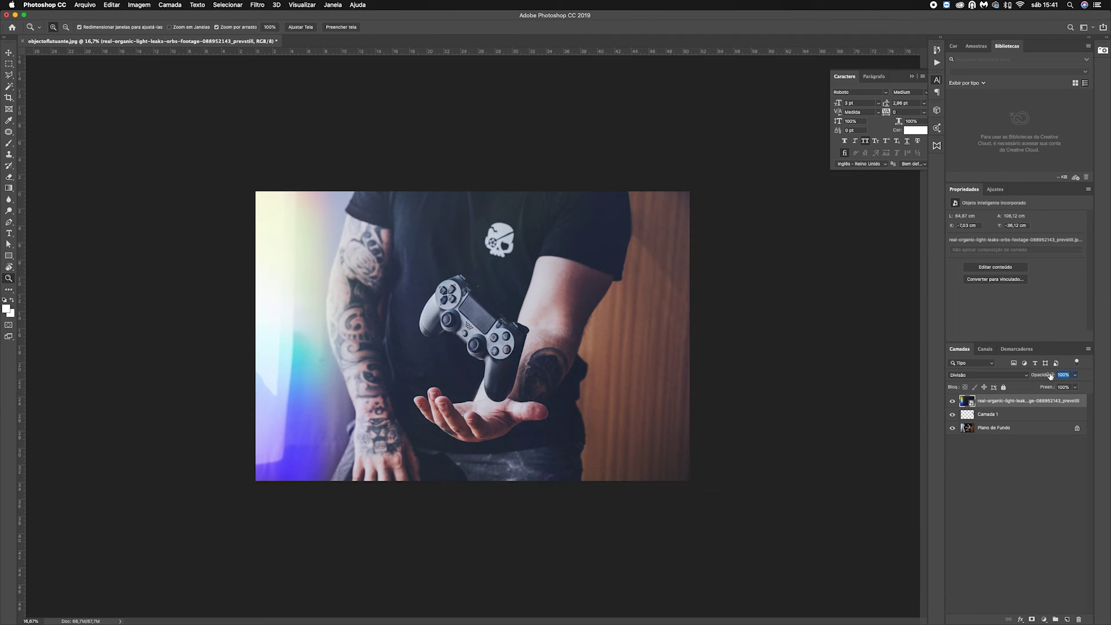
text(62)
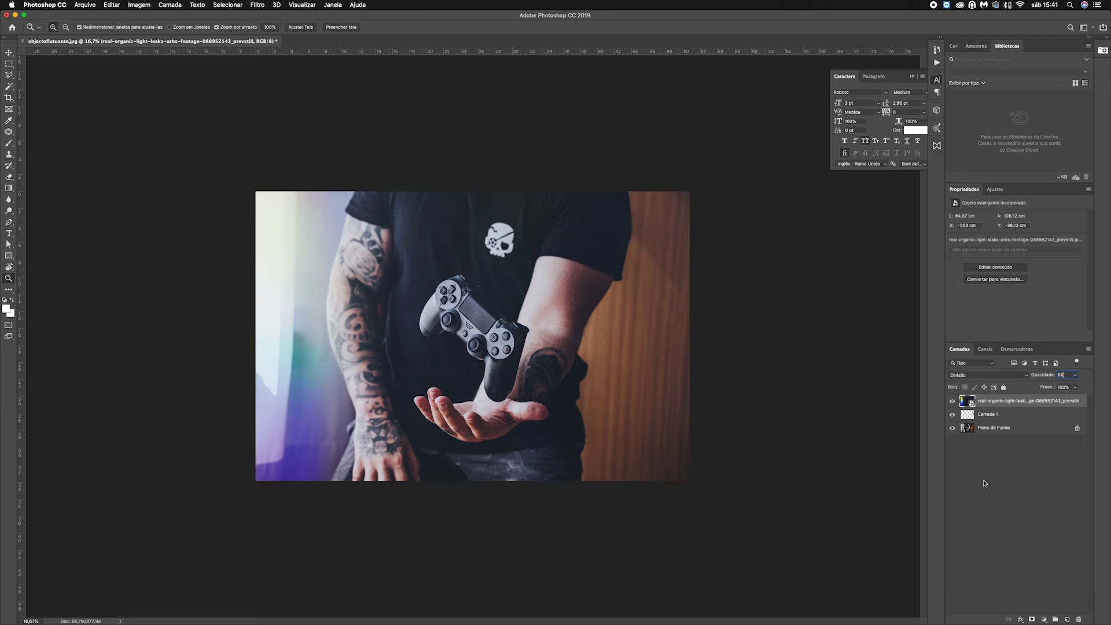
click(1067, 619)
click(10, 189)
Step: Define a Foreground to Transparent gradient with both colour stops set to black
click(68, 27)
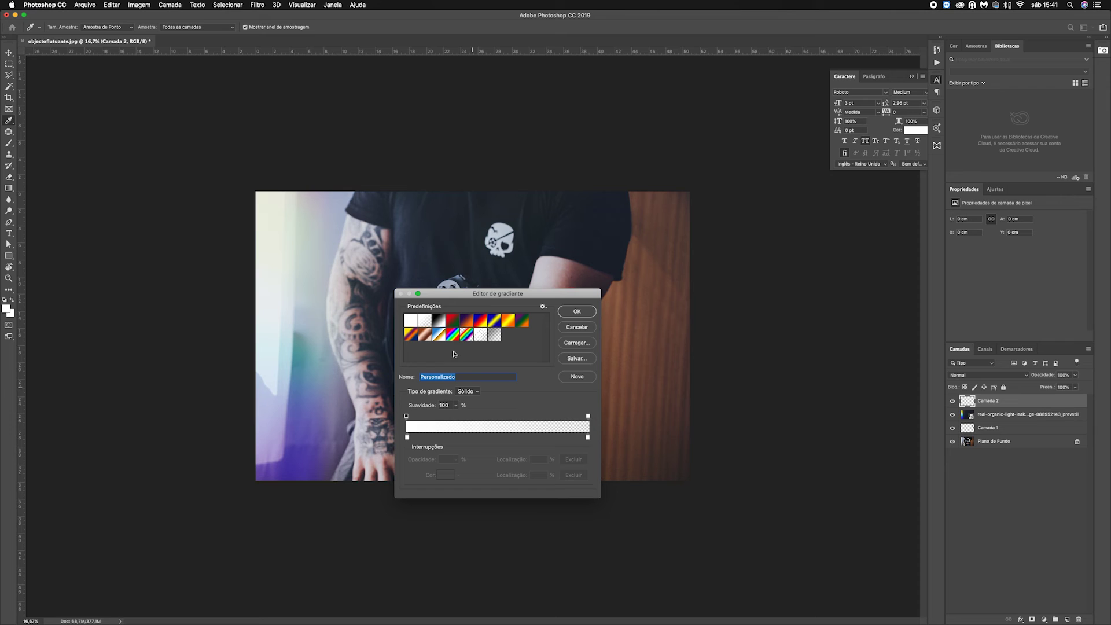
click(424, 319)
double_click(407, 439)
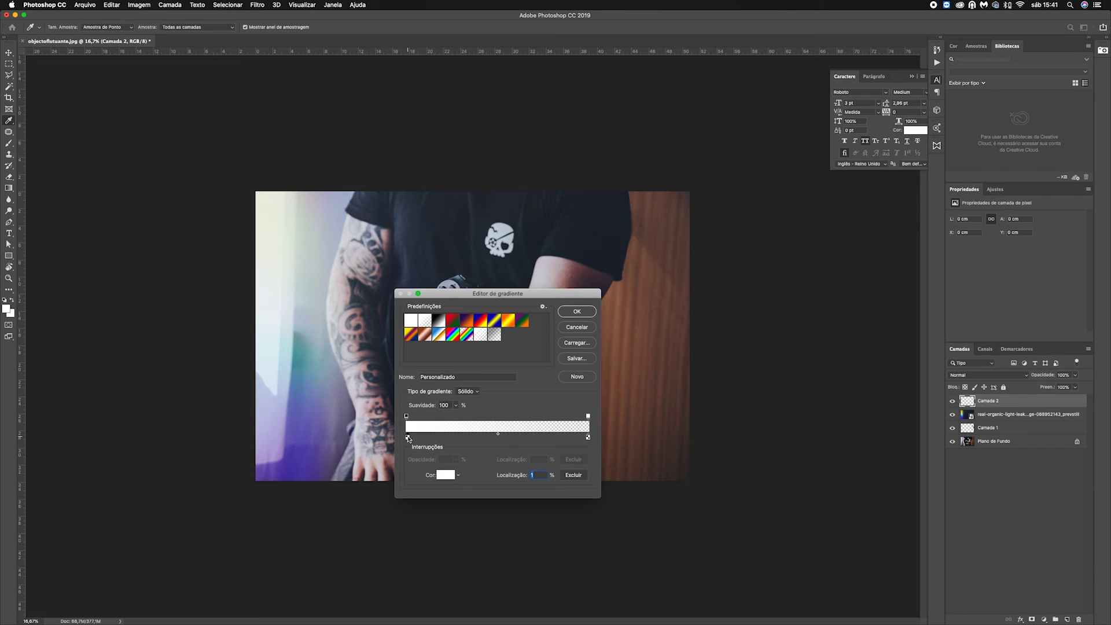
drag(433, 488, 509, 566)
click(577, 427)
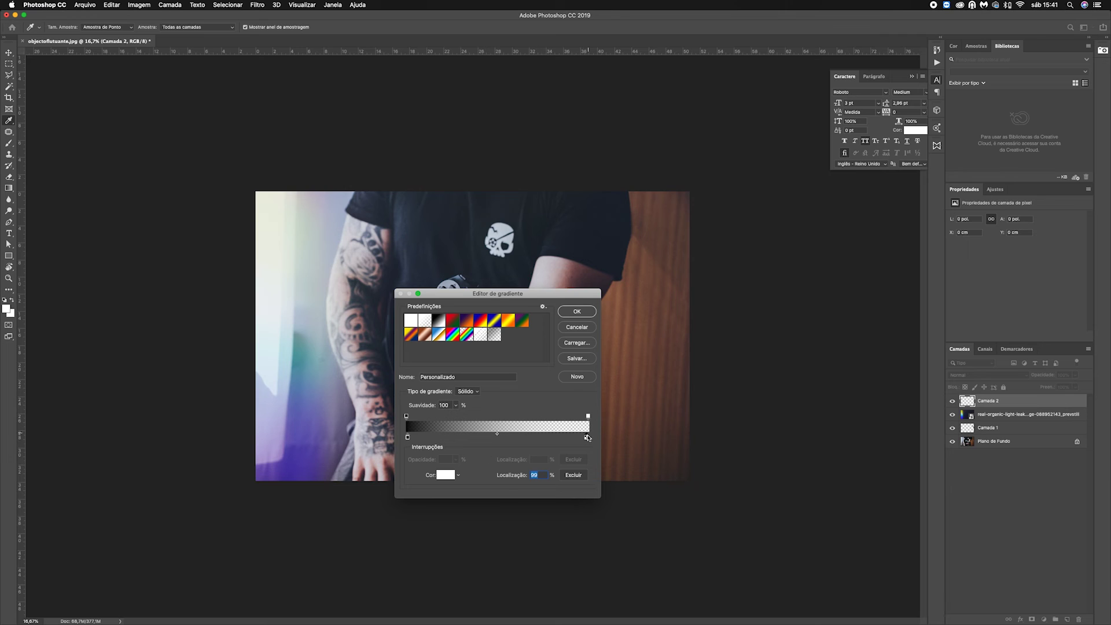
double_click(586, 437)
drag(420, 490, 506, 558)
click(560, 426)
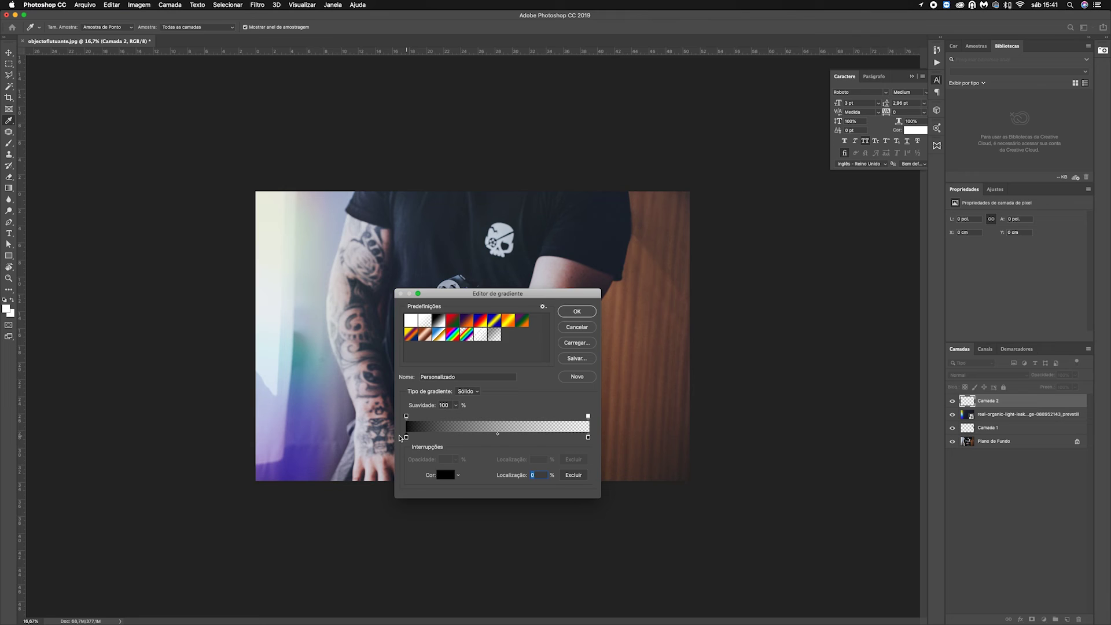
click(567, 313)
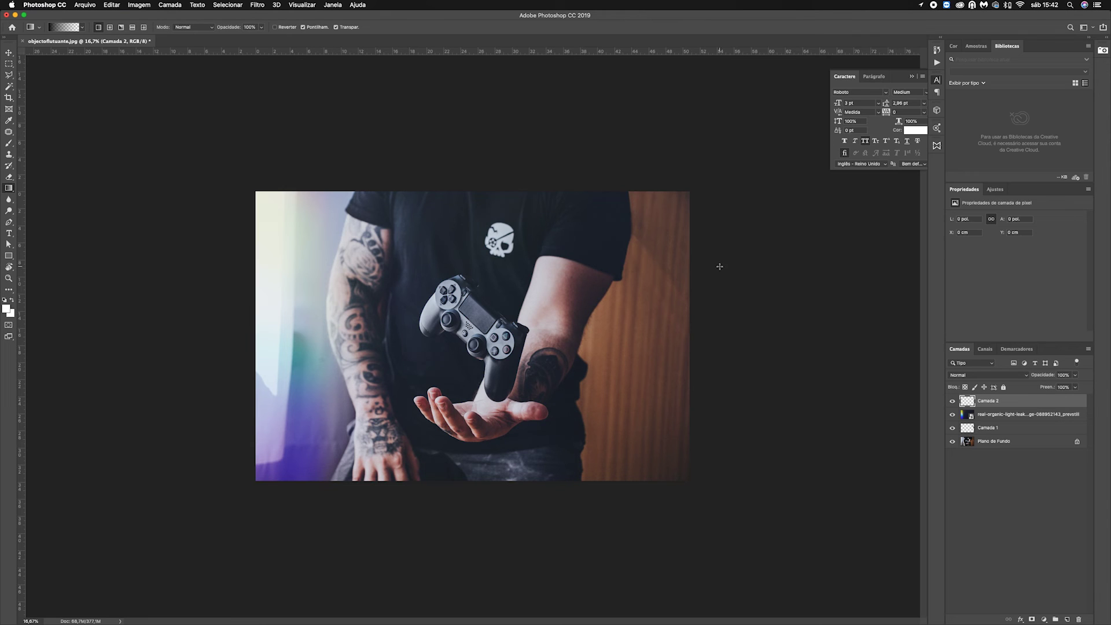
Step: Draw a black fade on Camada 2 from the photo's right edge inward, undoing the first attempt
drag(727, 350, 209, 363)
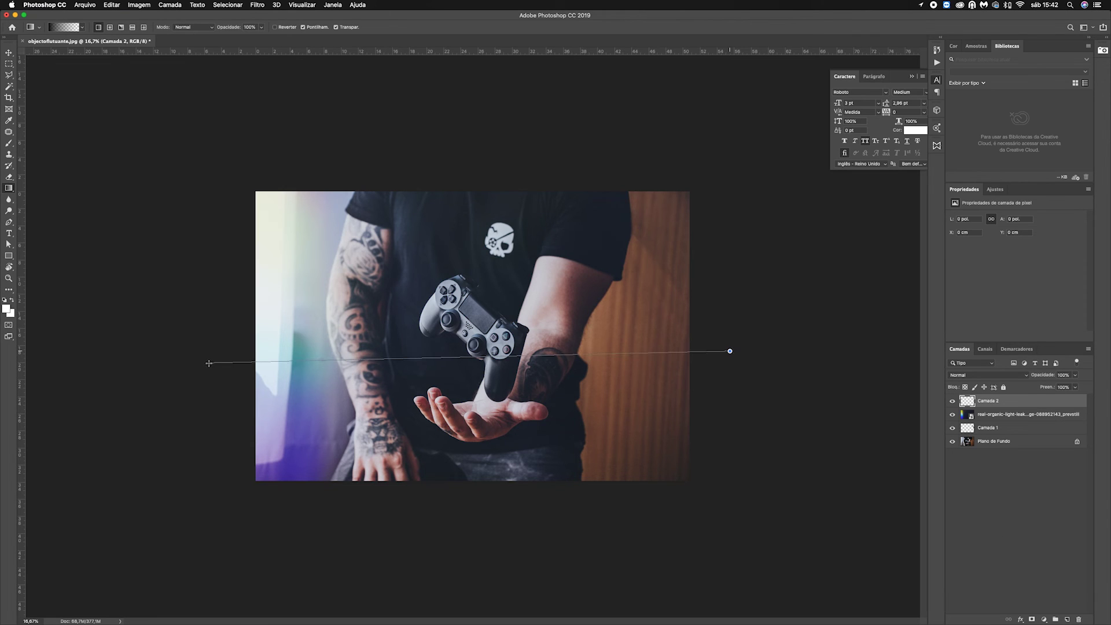
key(ctrl+z)
drag(703, 223, 569, 329)
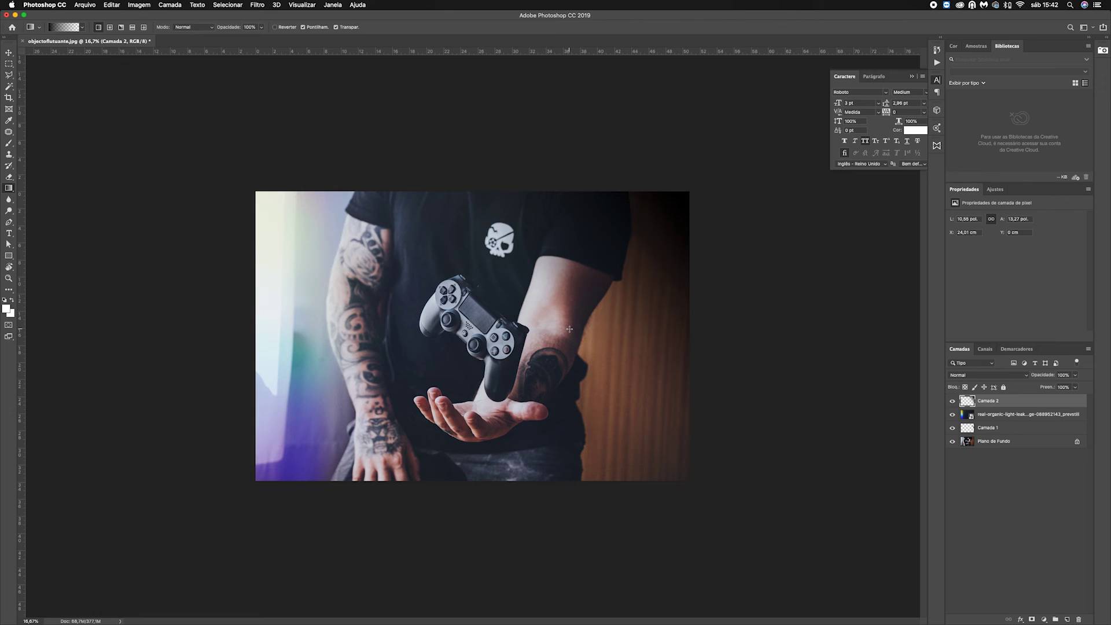
drag(707, 318, 580, 318)
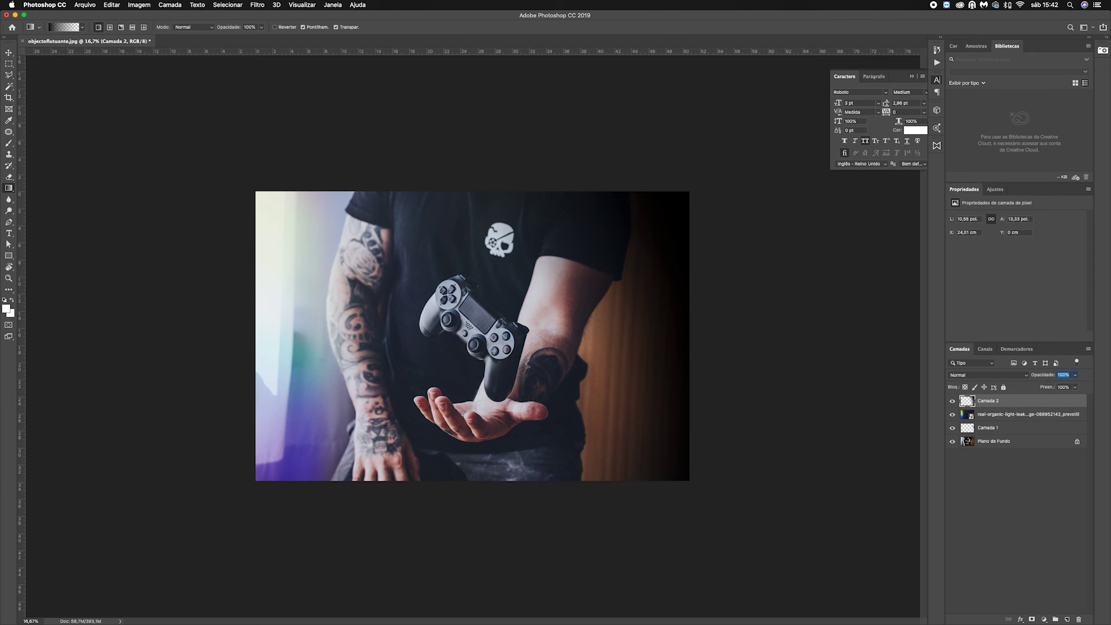
Step: Set Camada 2's opacity to 42%
text(42)
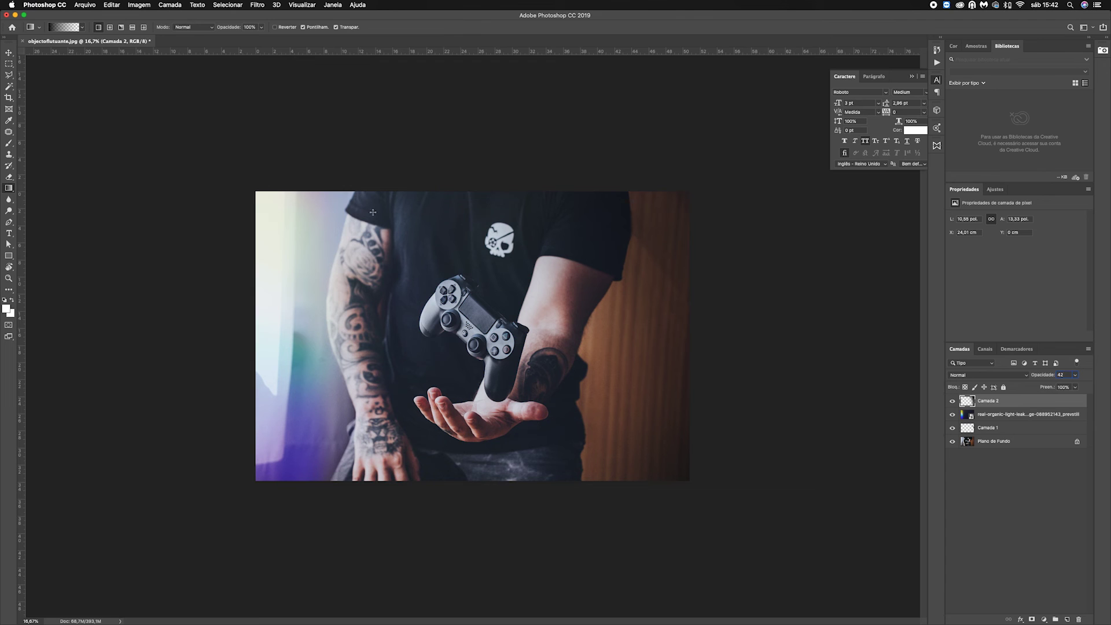
click(8, 54)
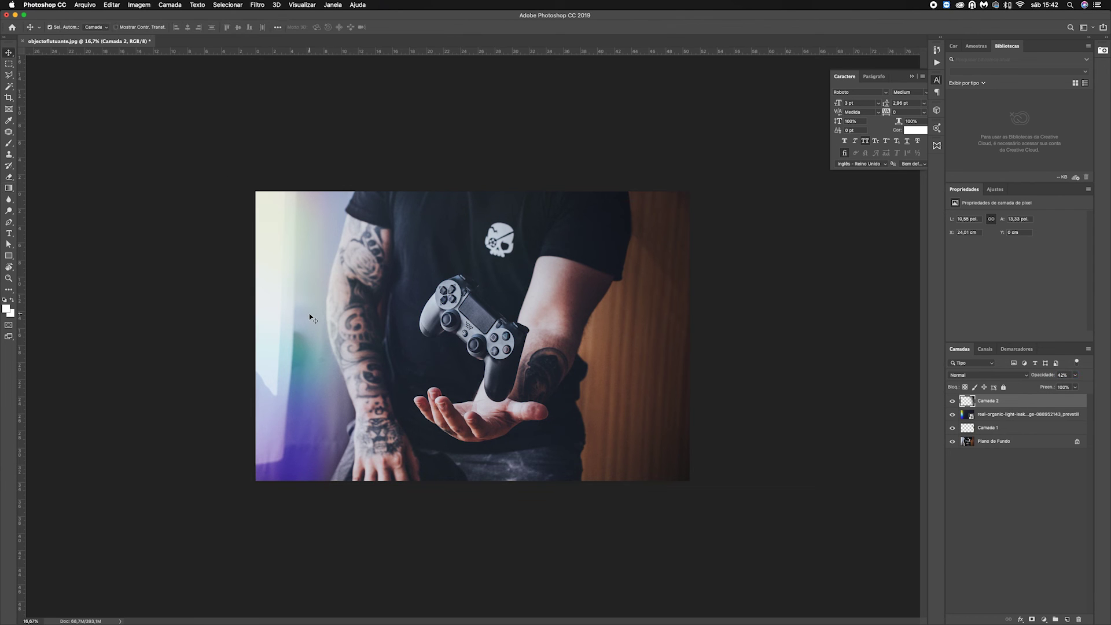